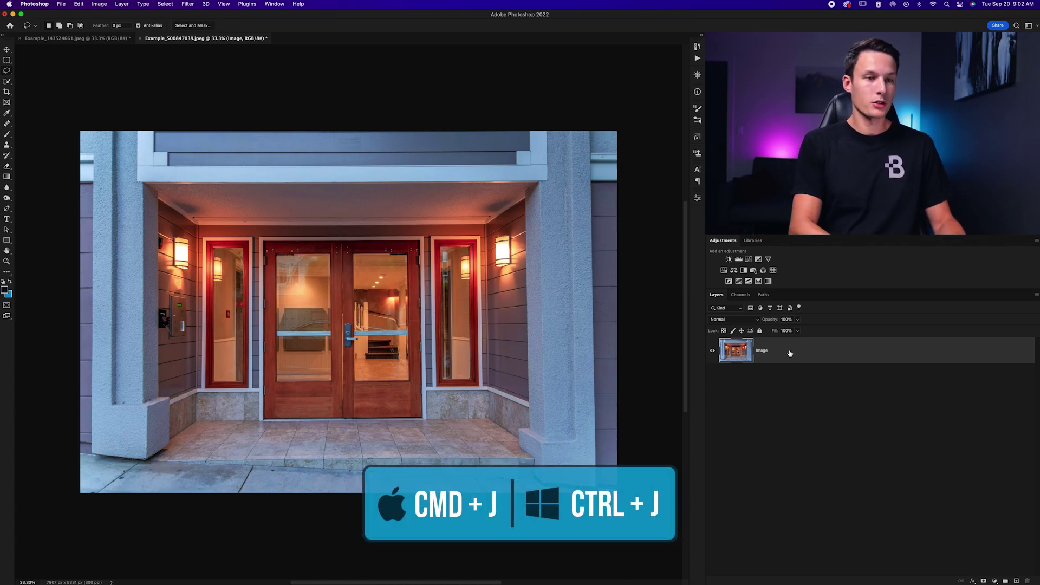
Step: Duplicate the doorway photo layer and draw a Perspective Warp plane over the porch opening
{"action": "key", "text": "super+j"}
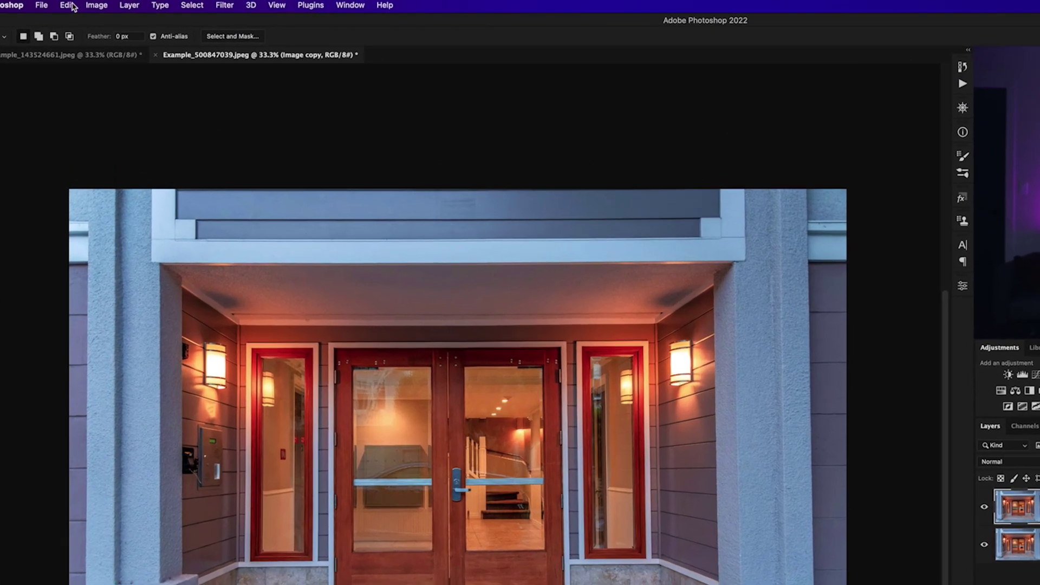
{"action": "left_click", "coordinate": [67, 6]}
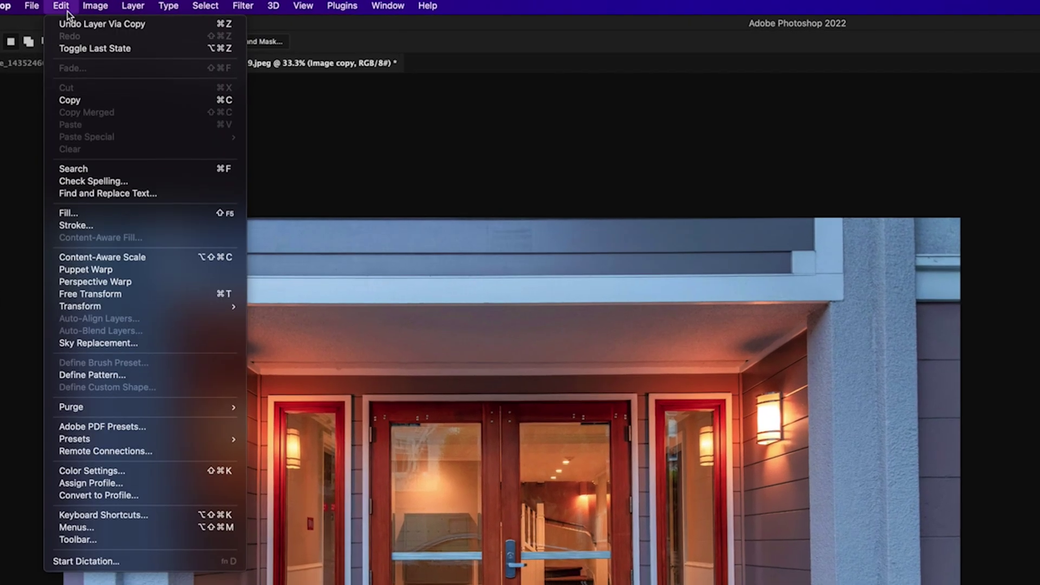
{"action": "left_click", "coordinate": [133, 282]}
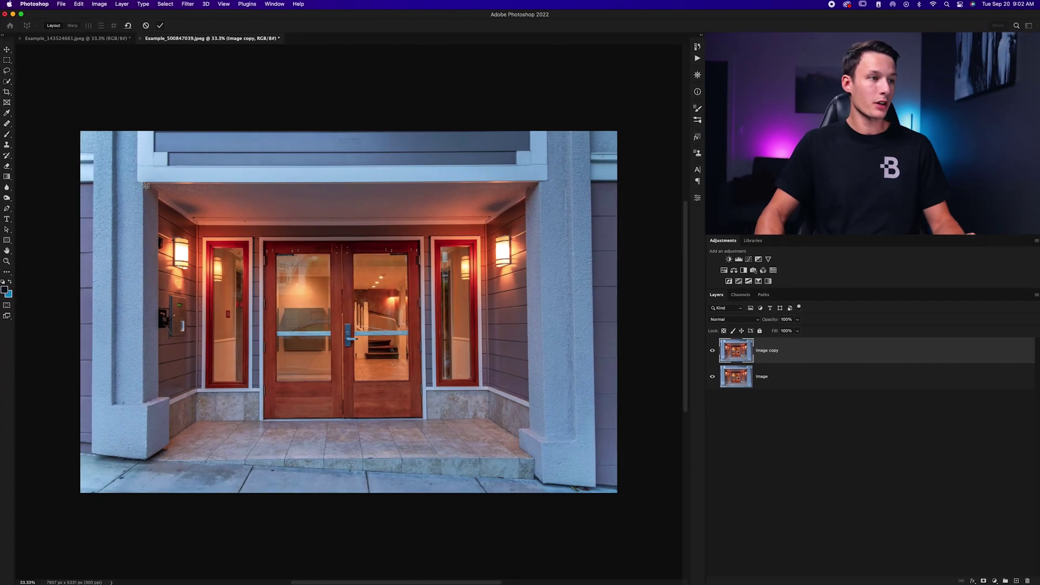
{"action": "left_click_drag", "start_coordinate": [143, 183], "coordinate": [545, 464]}
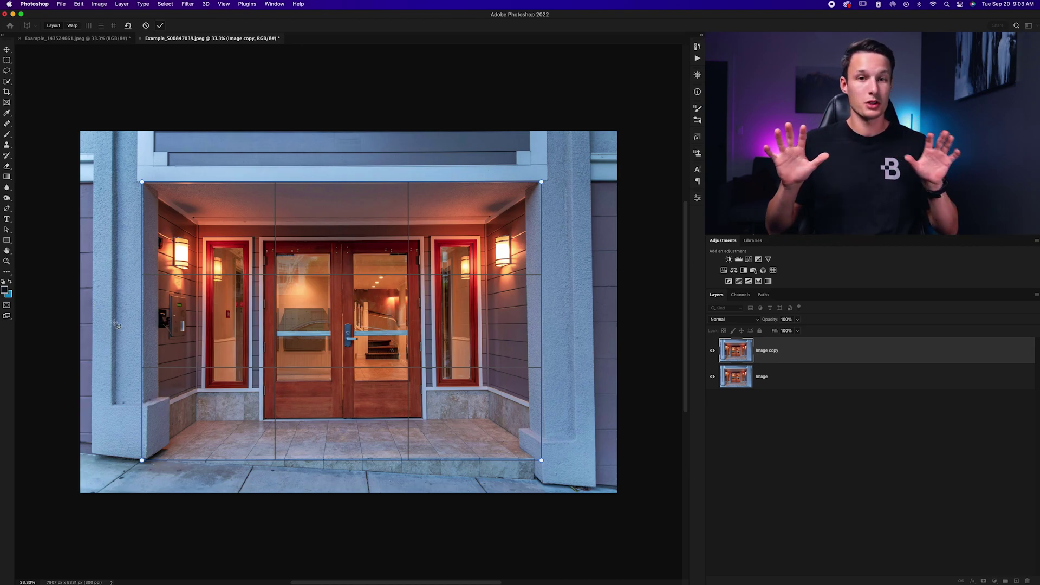
Step: Match the doorway plane's corners to the floor and ceiling corners, and add a right-pillar plane
{"action": "scroll", "coordinate": [232, 307], "scroll_direction": "up", "scroll_amount": 1}
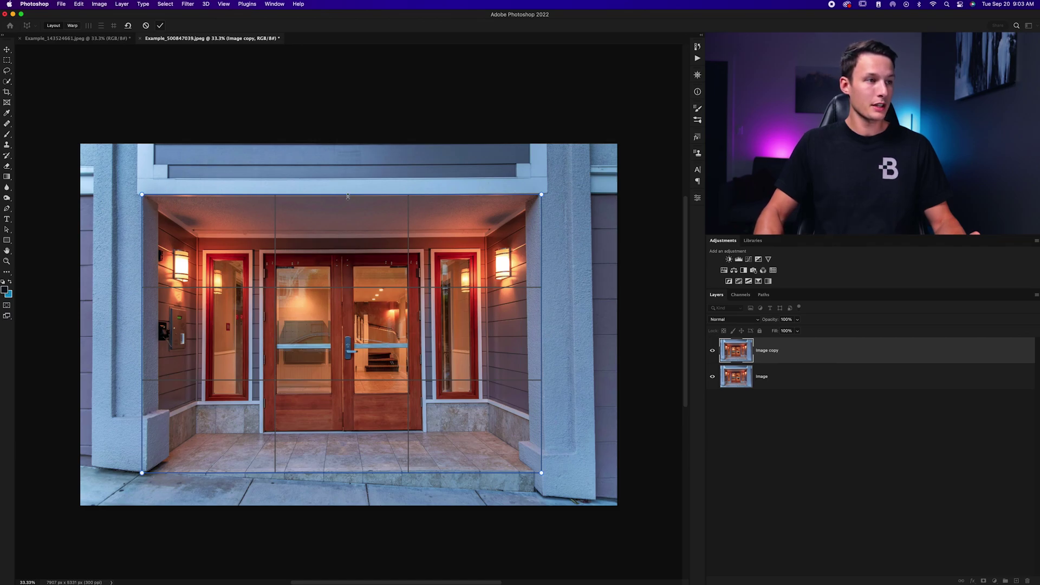
{"action": "scroll", "coordinate": [541, 473], "scroll_direction": "down", "scroll_amount": 1}
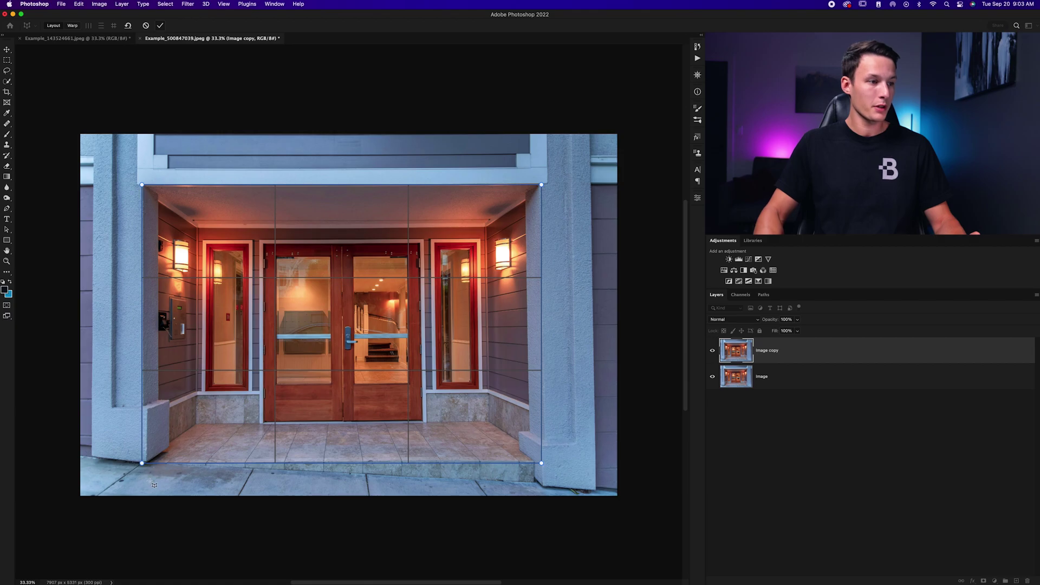
{"action": "left_click_drag", "start_coordinate": [143, 464], "coordinate": [144, 465]}
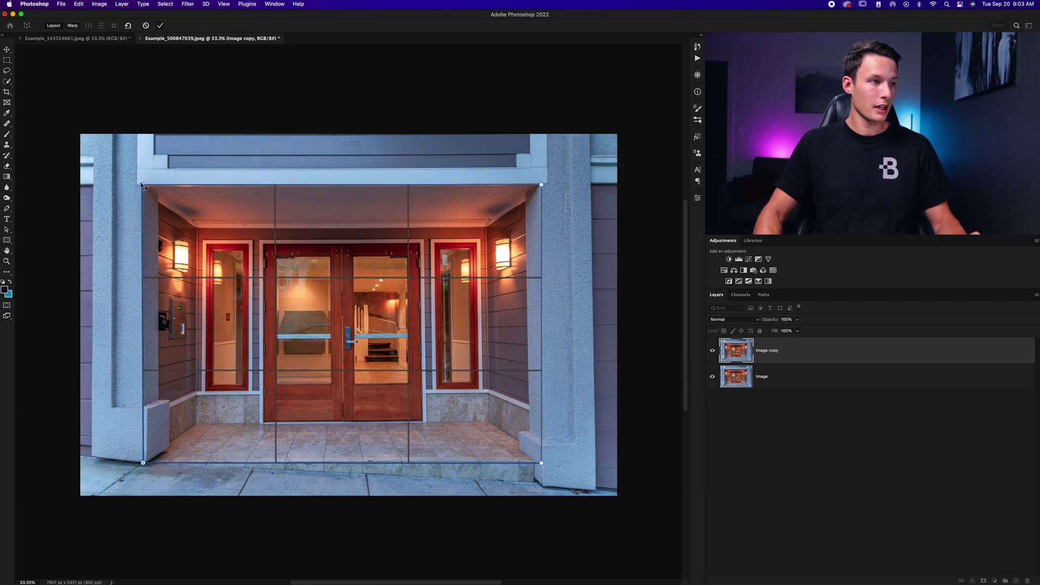
{"action": "left_click_drag", "start_coordinate": [142, 186], "coordinate": [143, 185]}
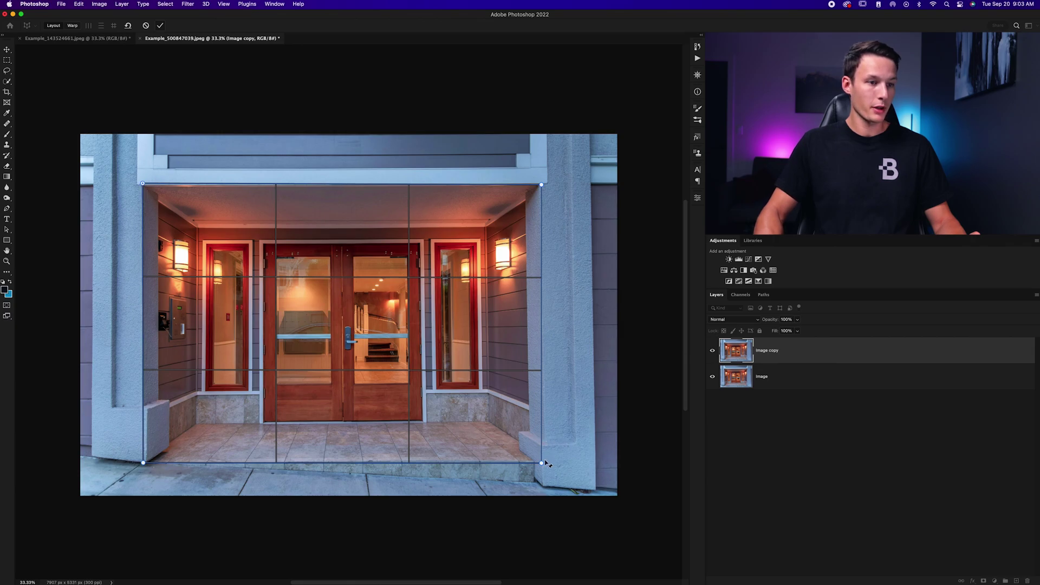
{"action": "left_click_drag", "start_coordinate": [547, 463], "coordinate": [551, 463]}
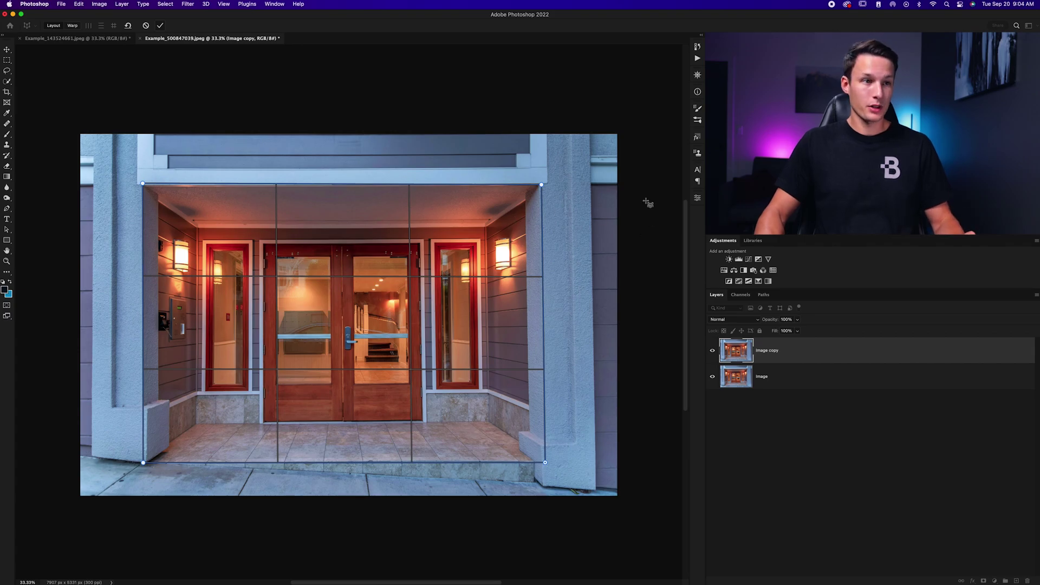
{"action": "left_click_drag", "start_coordinate": [548, 176], "coordinate": [654, 464]}
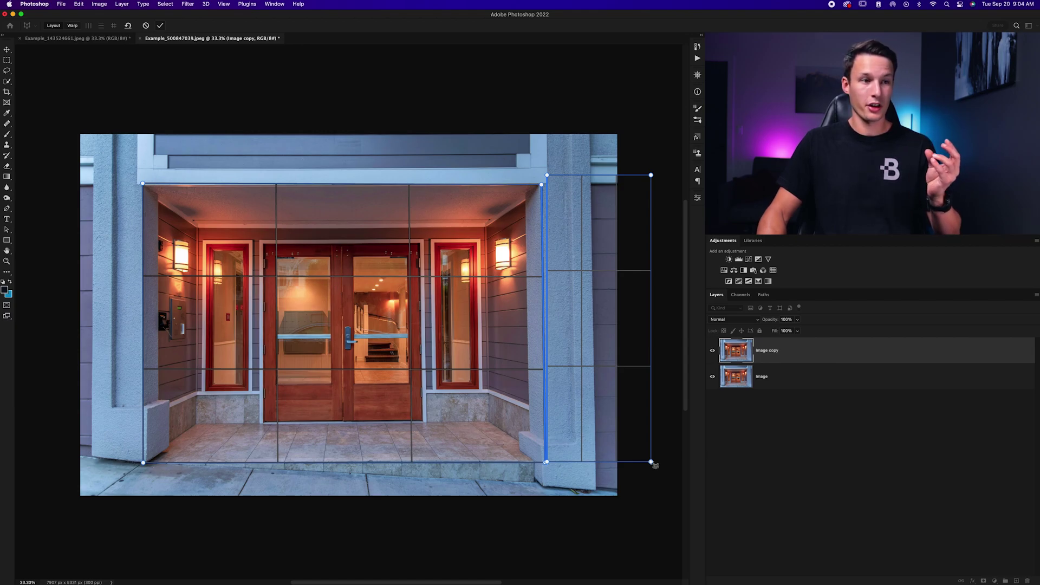
Step: Join the right-pillar plane to the central plane and fit its top and bottom corners to the pillar
{"action": "left_click_drag", "start_coordinate": [653, 464], "coordinate": [654, 464]}
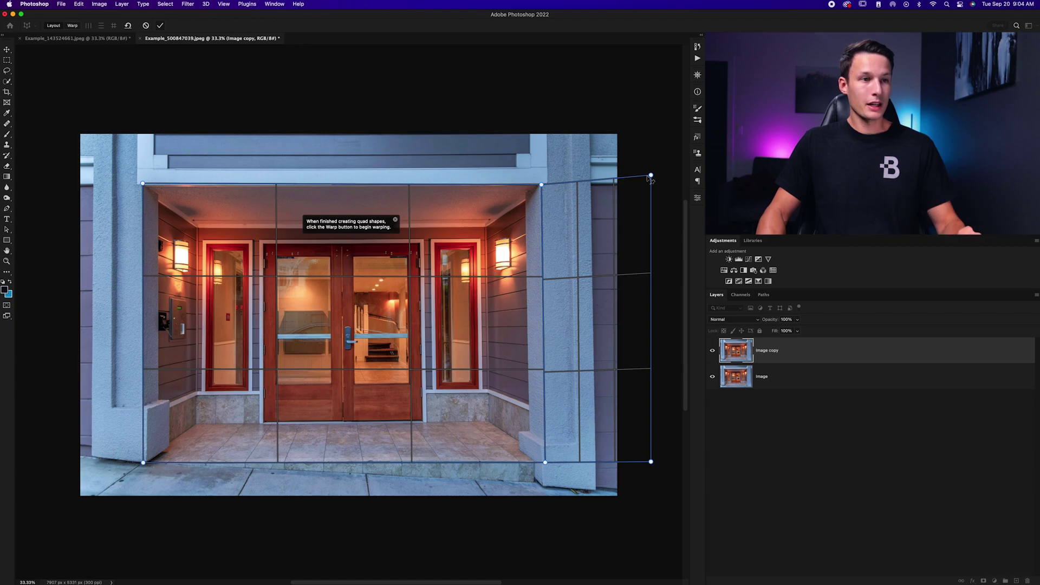
{"action": "left_click_drag", "start_coordinate": [651, 176], "coordinate": [638, 184]}
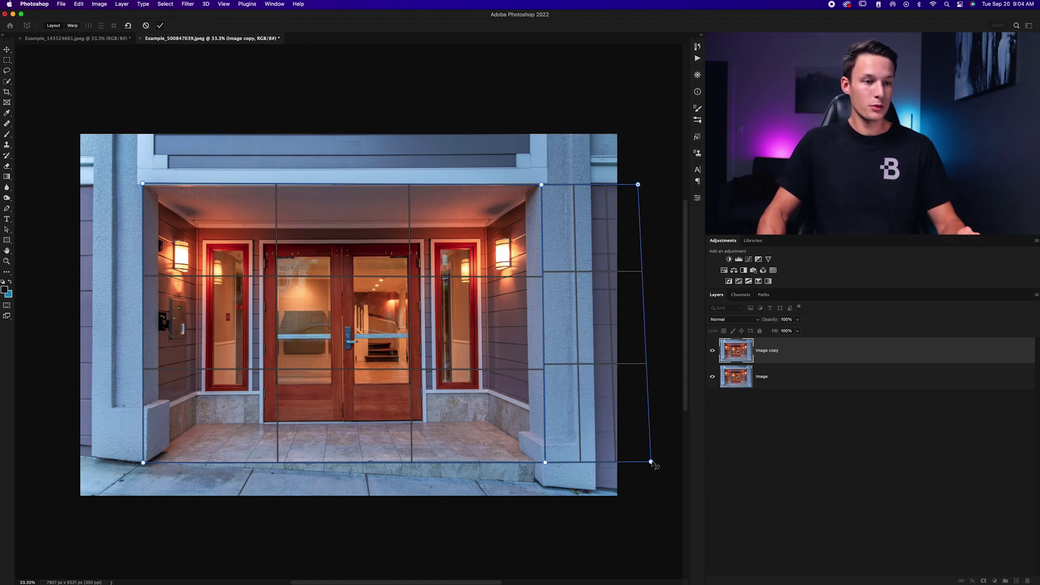
{"action": "mouse_move", "coordinate": [651, 462]}
{"action": "left_mouse_down"}
{"action": "mouse_move", "coordinate": [631, 458]}
{"action": "mouse_move", "coordinate": [640, 461]}
{"action": "left_mouse_up"}
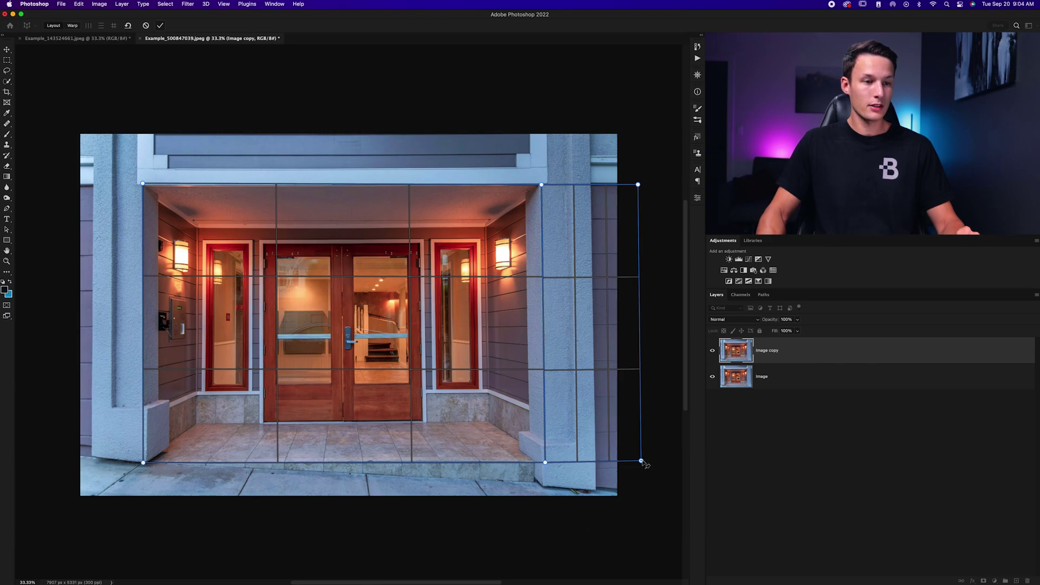
{"action": "left_click_drag", "start_coordinate": [642, 462], "coordinate": [643, 464]}
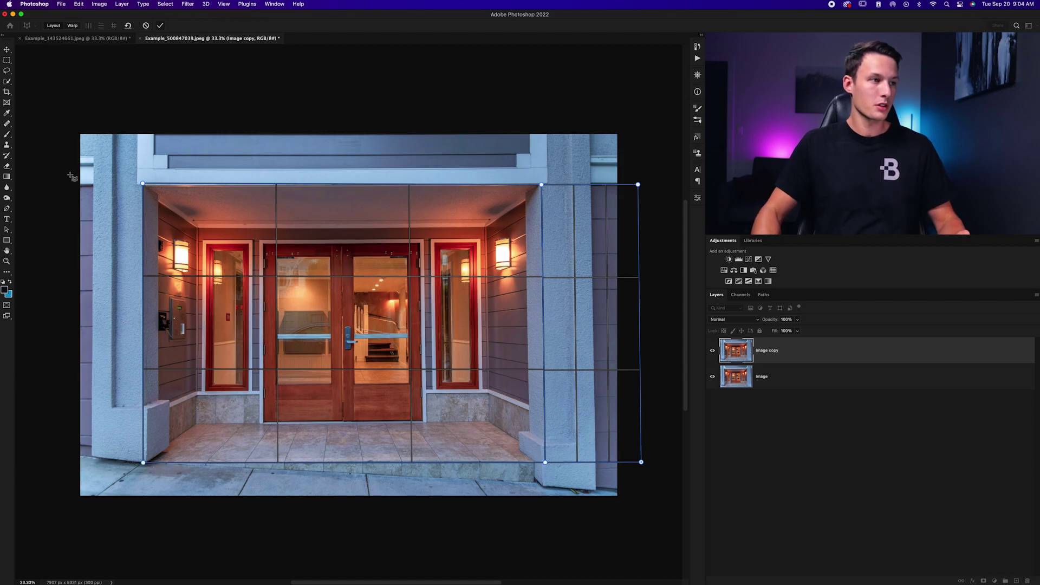
Step: Add perspective planes over the left pillar and the overhang above the entrance
{"action": "mouse_move", "coordinate": [69, 174]}
{"action": "left_mouse_down"}
{"action": "mouse_move", "coordinate": [118, 309]}
{"action": "mouse_move", "coordinate": [145, 469]}
{"action": "left_mouse_up"}
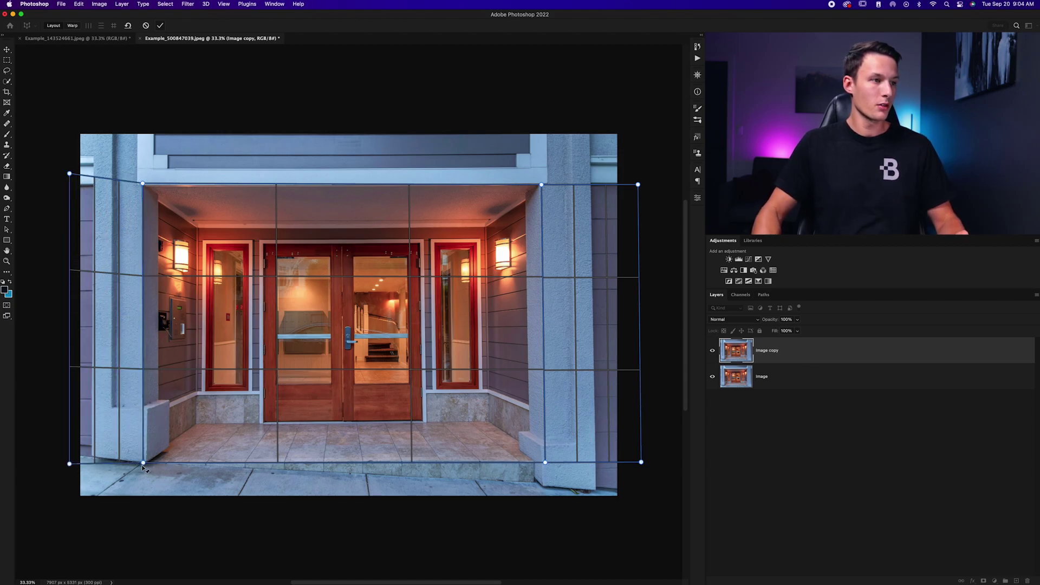
{"action": "left_click_drag", "start_coordinate": [70, 174], "coordinate": [71, 186]}
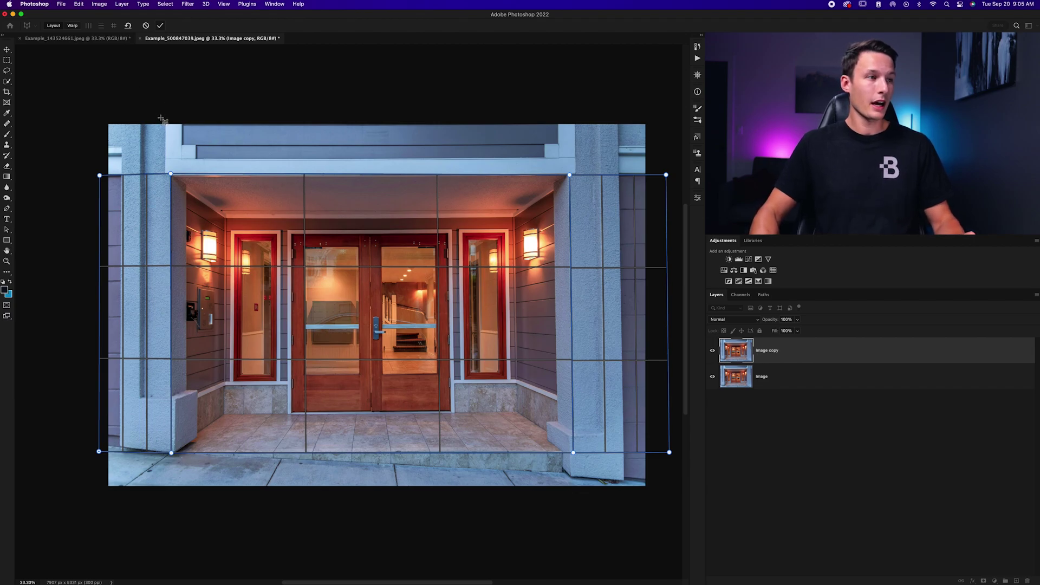
{"action": "left_click_drag", "start_coordinate": [160, 118], "coordinate": [579, 171]}
{"action": "key", "text": "shift+v"}
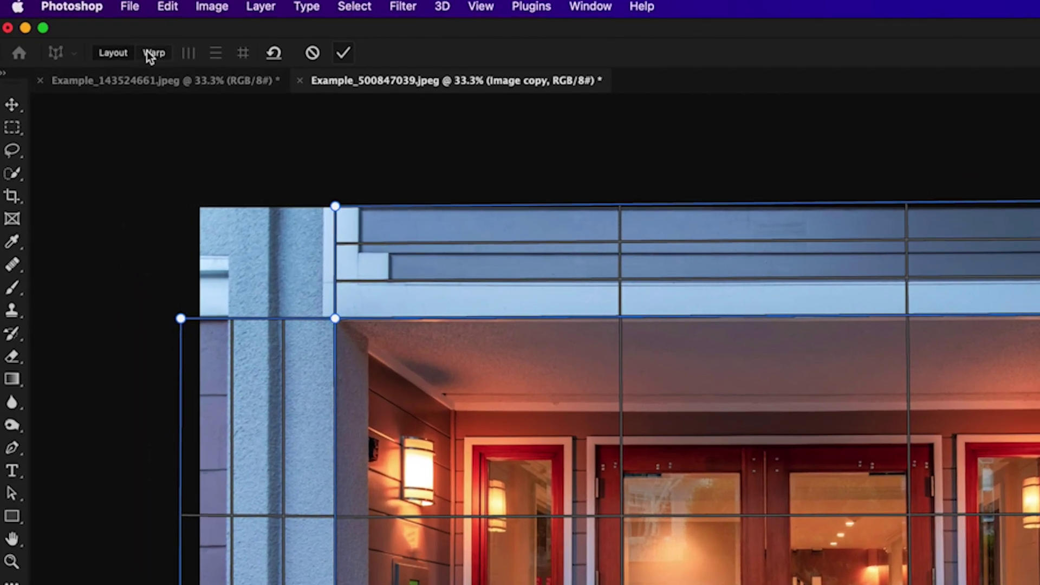
{"action": "left_click", "coordinate": [153, 52]}
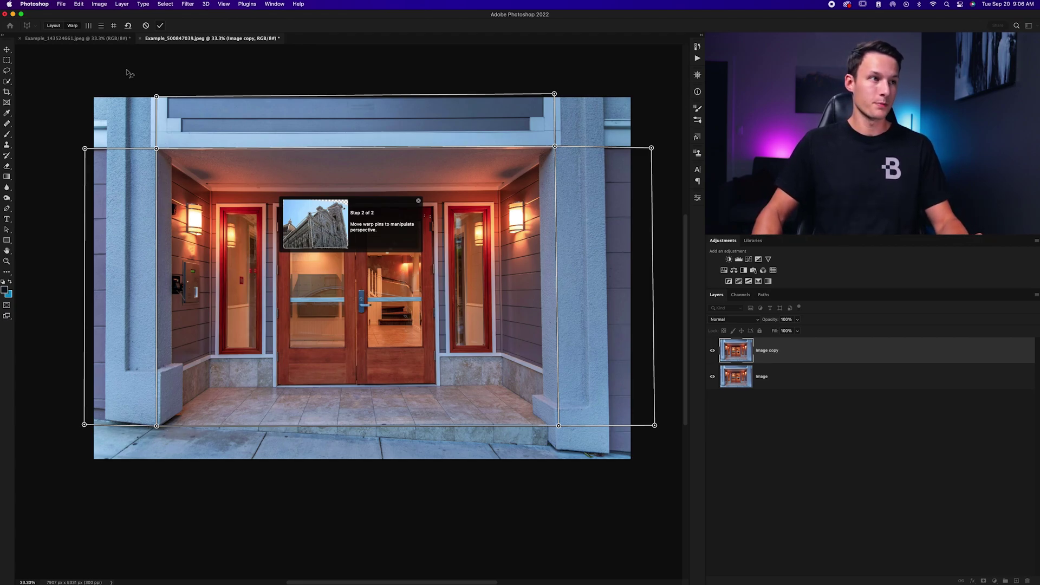
Step: Pan the view left and up to see the warp planes in Warp mode
{"action": "scroll", "coordinate": [127, 73], "scroll_direction": "left", "scroll_amount": 2}
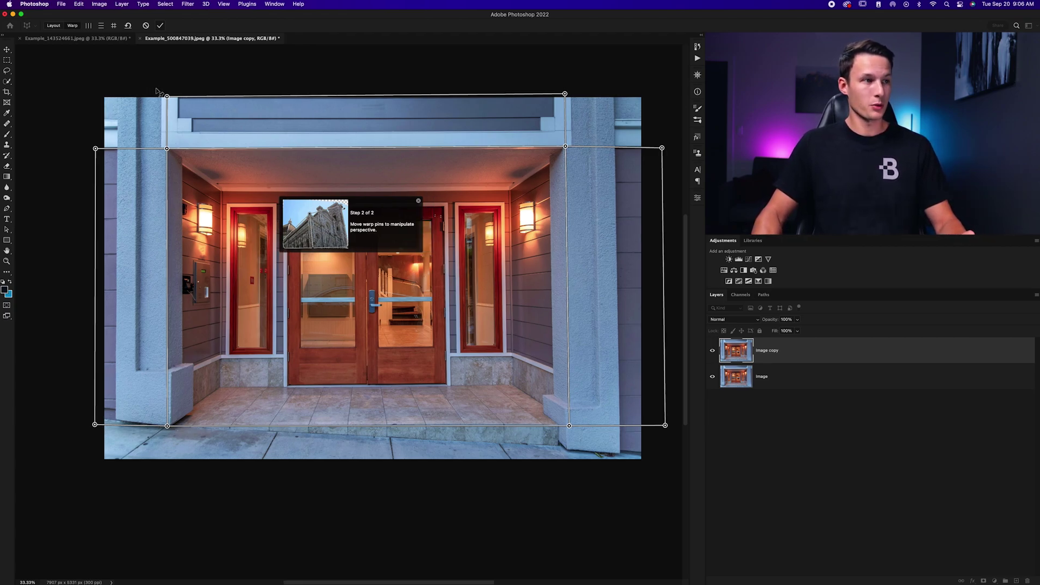
{"action": "scroll", "coordinate": [156, 90], "scroll_direction": "up", "scroll_amount": 3}
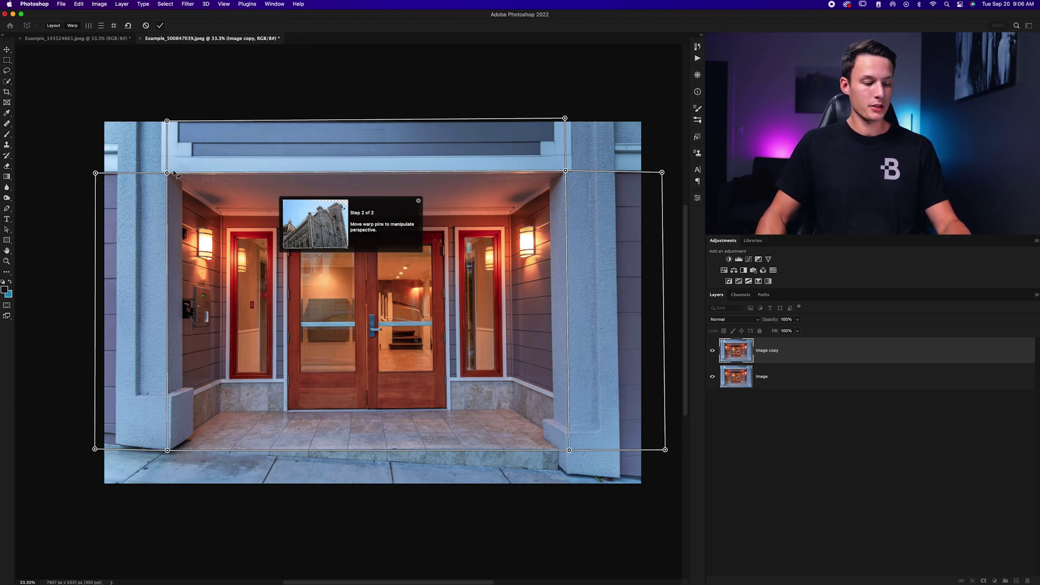
Step: Show rulers and add horizontal guides at the porch ceiling and floor lines
{"action": "key", "text": "super+r"}
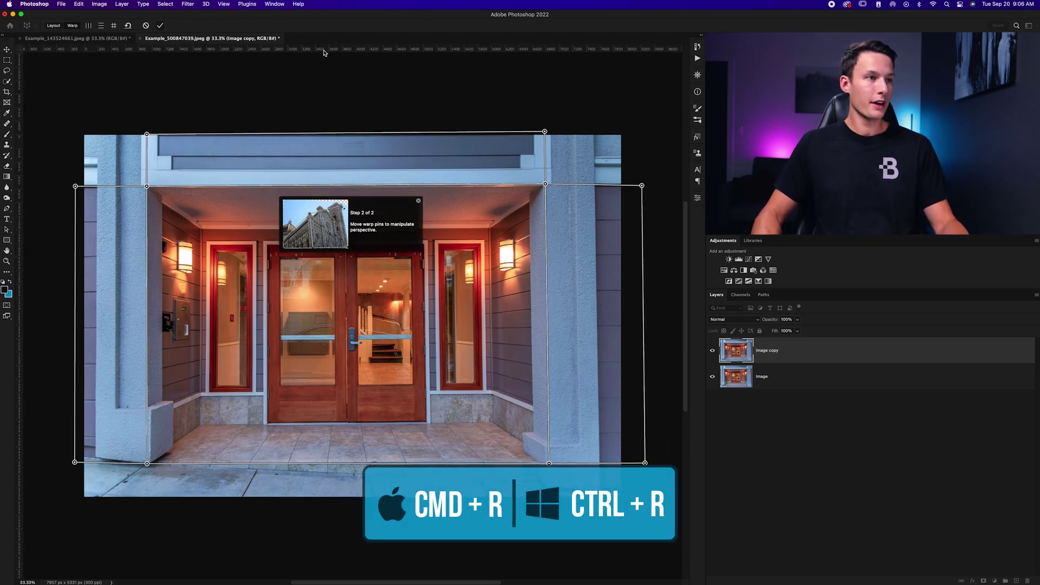
{"action": "left_click_drag", "start_coordinate": [324, 51], "coordinate": [326, 185]}
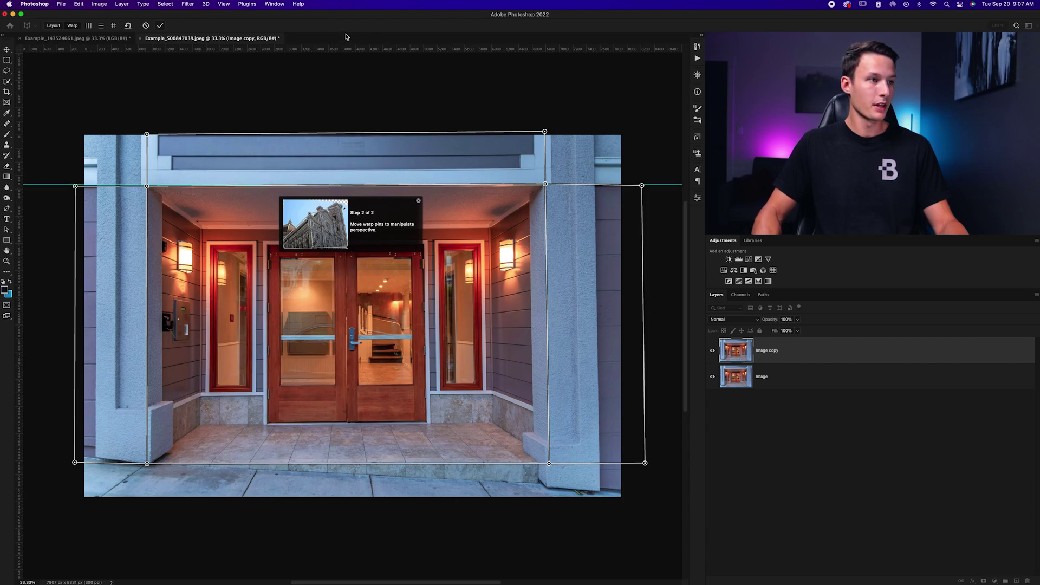
{"action": "left_click_drag", "start_coordinate": [354, 51], "coordinate": [367, 463]}
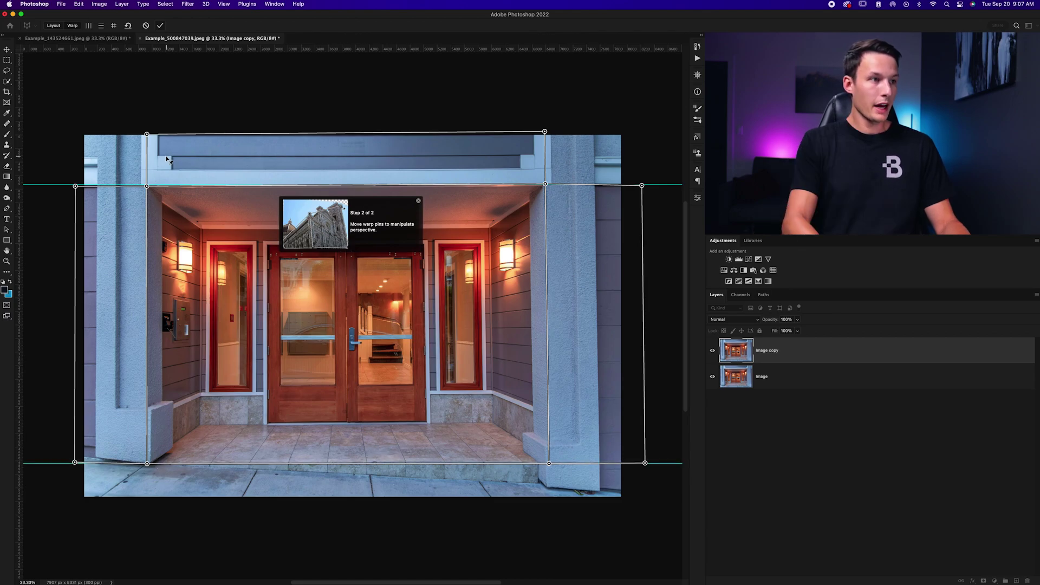
Step: Move warp pins onto the ceiling and floor guides, and add a vertical guide at the opening's left edge
{"action": "key", "text": "super+equal"}
{"action": "scroll", "coordinate": [164, 162], "scroll_direction": "left", "scroll_amount": 3}
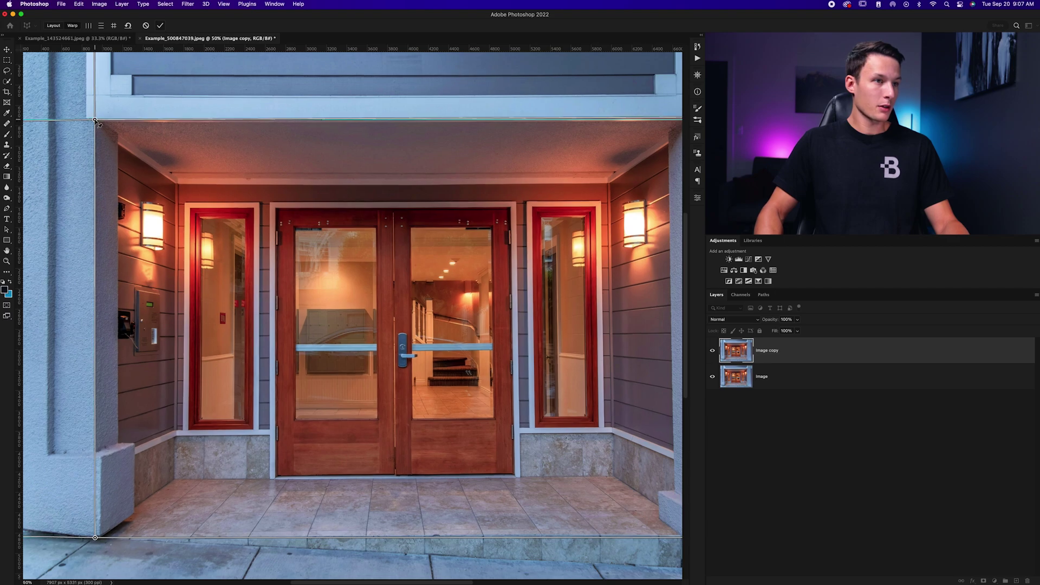
{"action": "key", "text": "super+minus"}
{"action": "left_click_drag", "start_coordinate": [581, 185], "coordinate": [579, 185]}
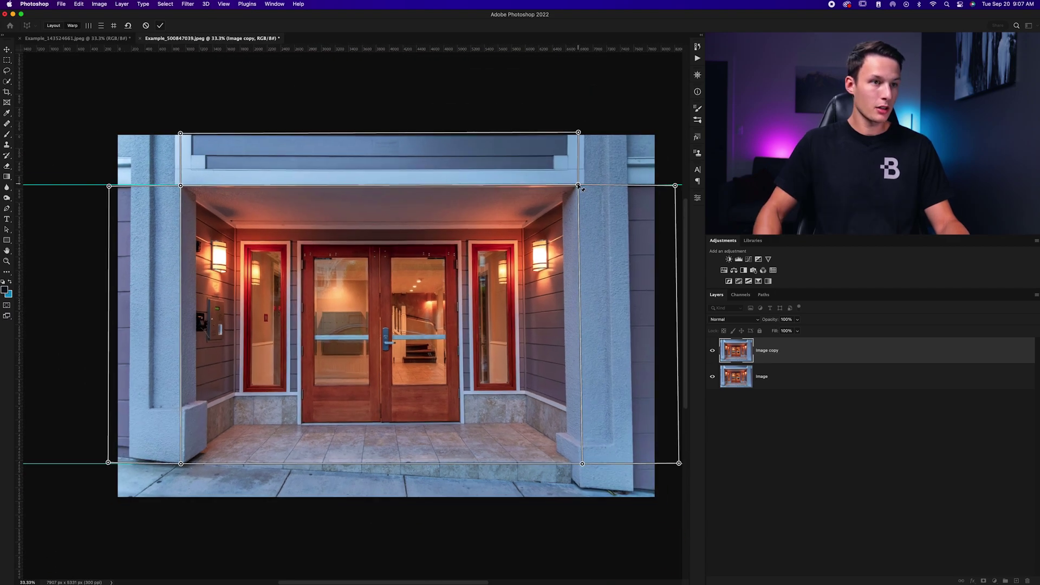
{"action": "left_click_drag", "start_coordinate": [181, 464], "coordinate": [182, 466]}
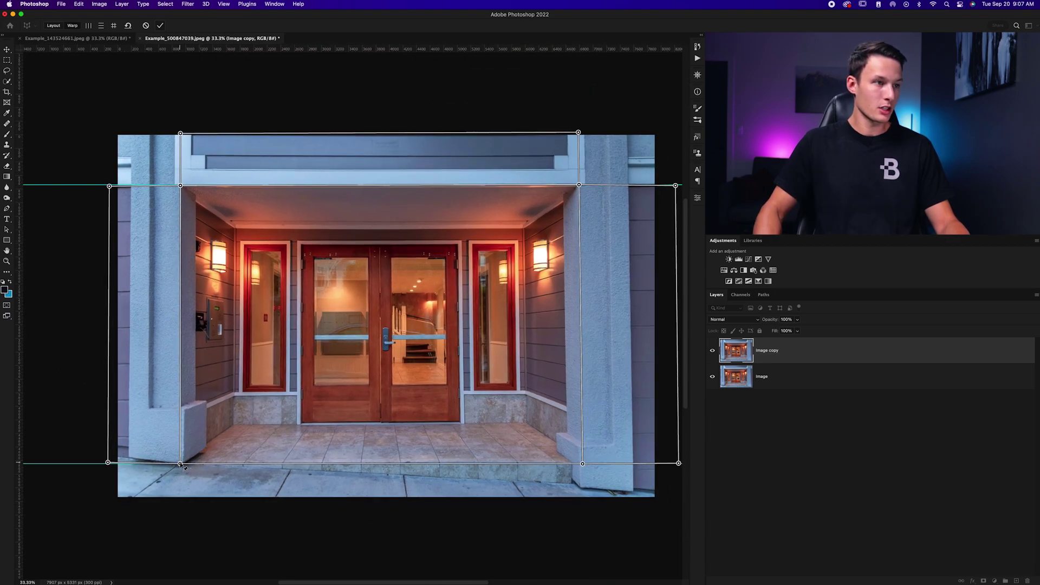
{"action": "left_click_drag", "start_coordinate": [19, 274], "coordinate": [179, 278]}
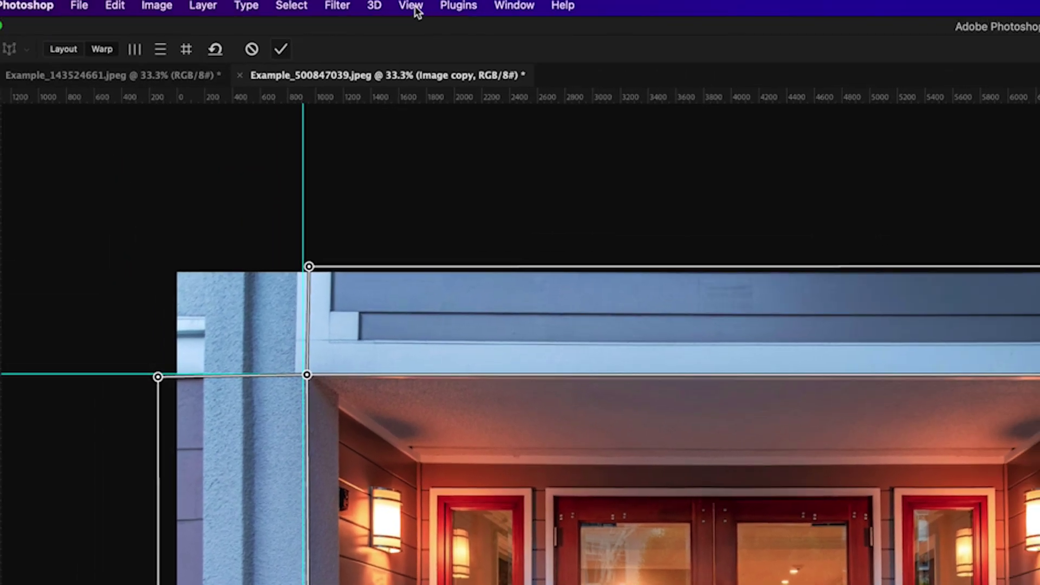
Step: Turn off snapping from the View menu
{"action": "left_click", "coordinate": [411, 6]}
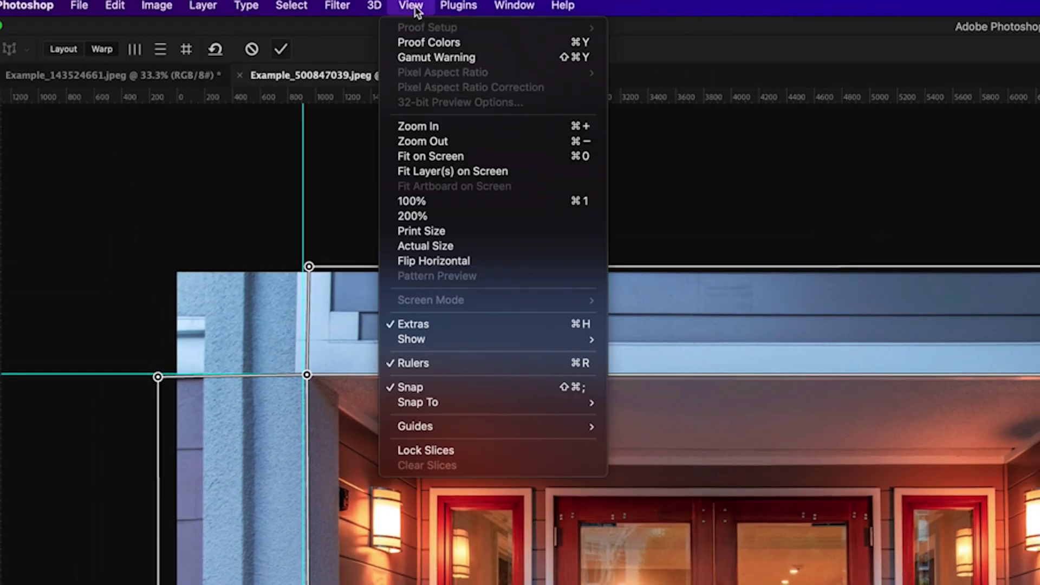
{"action": "left_click", "coordinate": [407, 385]}
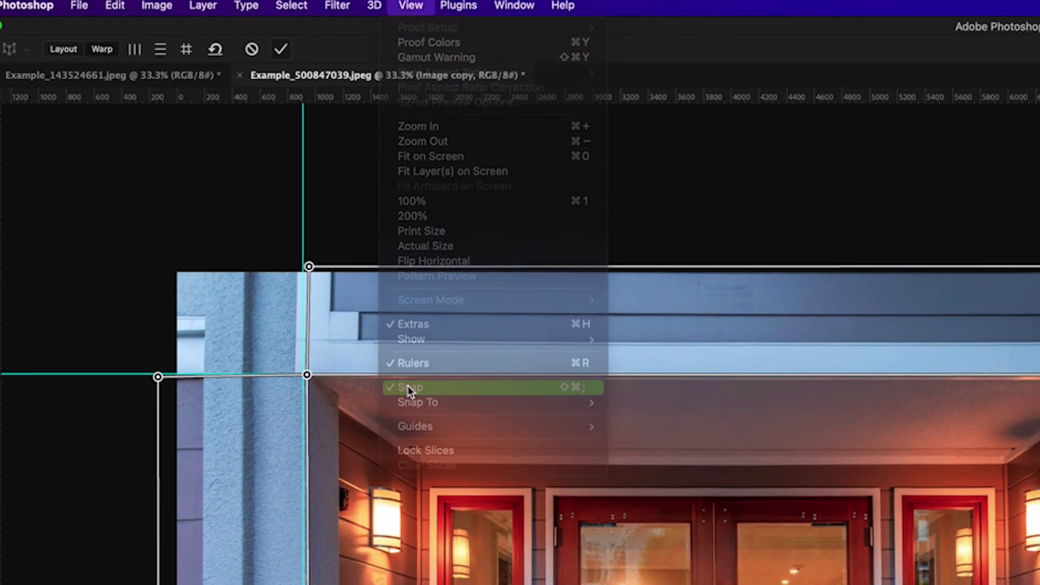
{"action": "left_click", "coordinate": [411, 6]}
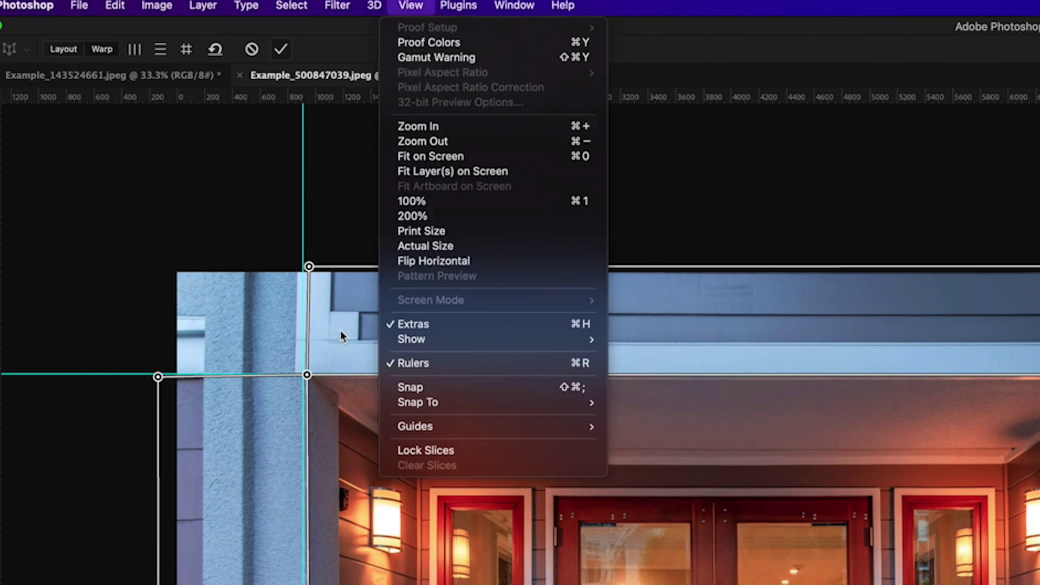
{"action": "left_click", "coordinate": [313, 270]}
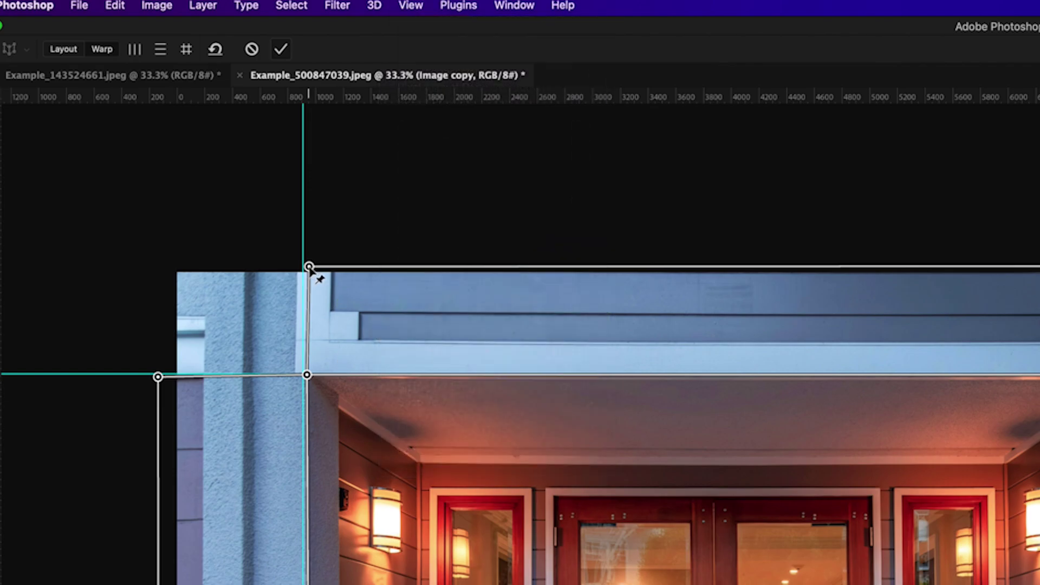
Step: Nudge the top-left pin onto the vertical guide and commit the perspective warp
{"action": "left_click_drag", "start_coordinate": [310, 269], "coordinate": [307, 269]}
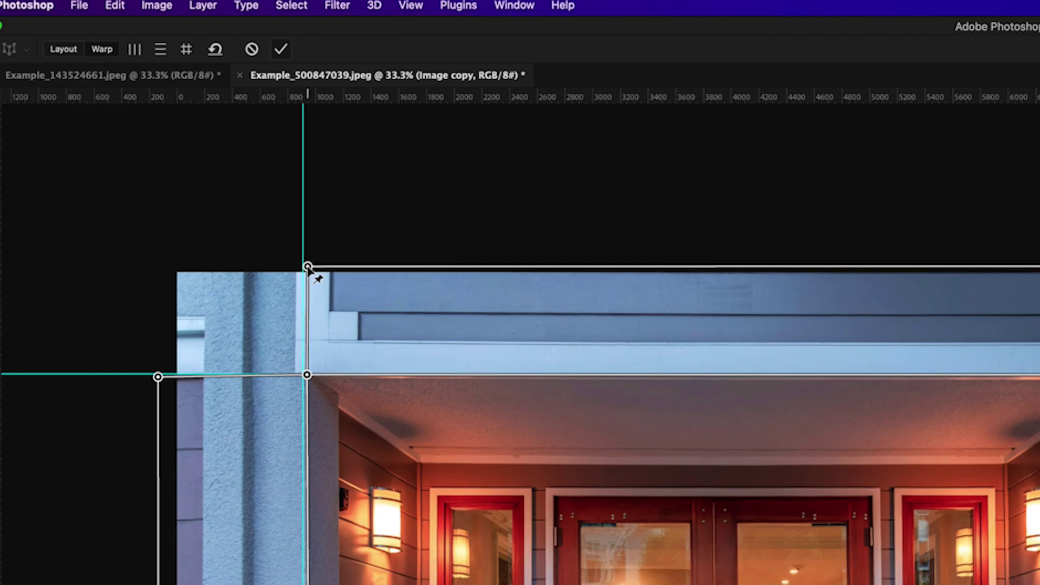
{"action": "scroll", "coordinate": [307, 269], "scroll_direction": "right", "scroll_amount": 2}
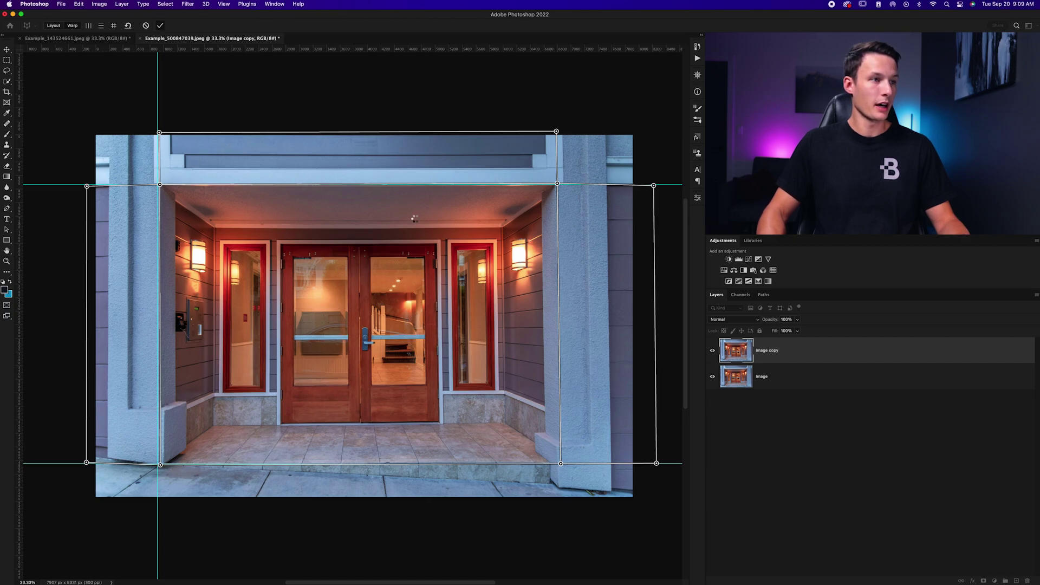
{"action": "key", "text": "Return"}
Step: Clear all guides from the canvas
{"action": "left_click", "coordinate": [224, 3]}
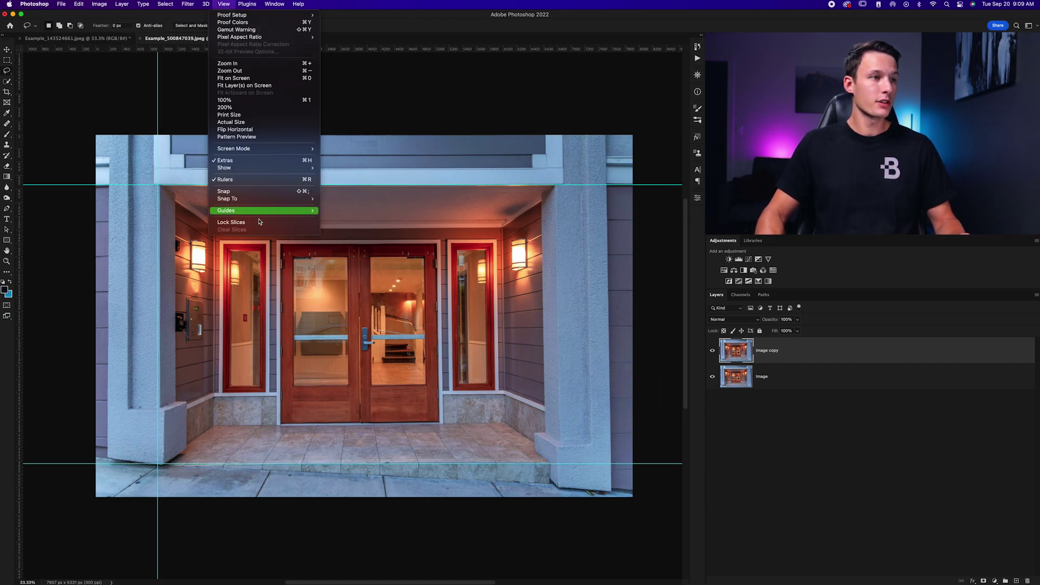
{"action": "mouse_move", "coordinate": [303, 210]}
{"action": "left_click", "coordinate": [341, 225]}
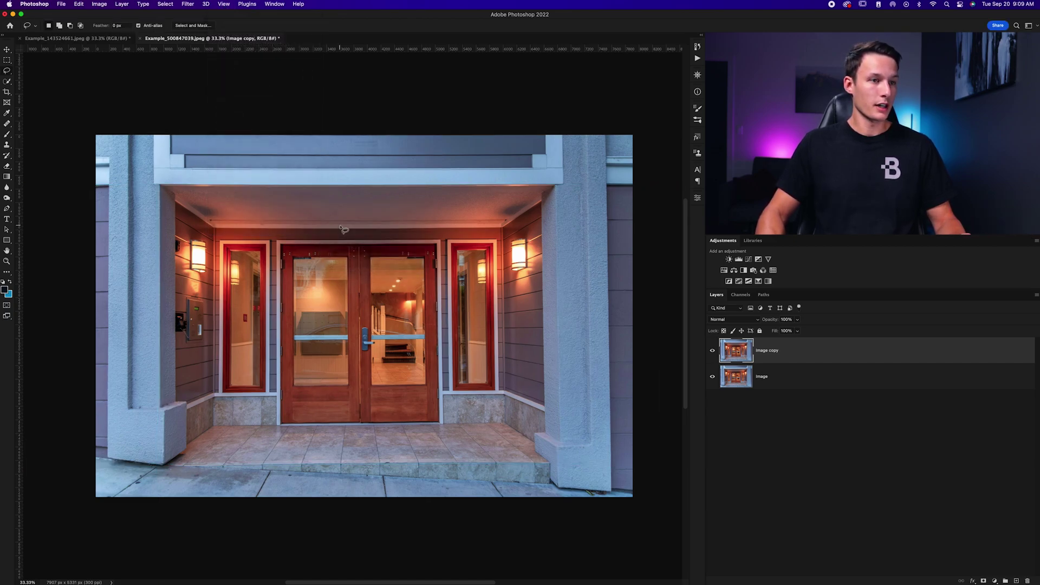
Step: Toggle the Image copy layer to compare with the original, leaving the correction visible
{"action": "left_click", "coordinate": [713, 352]}
{"action": "left_click", "coordinate": [713, 352]}
{"action": "left_click", "coordinate": [713, 353]}
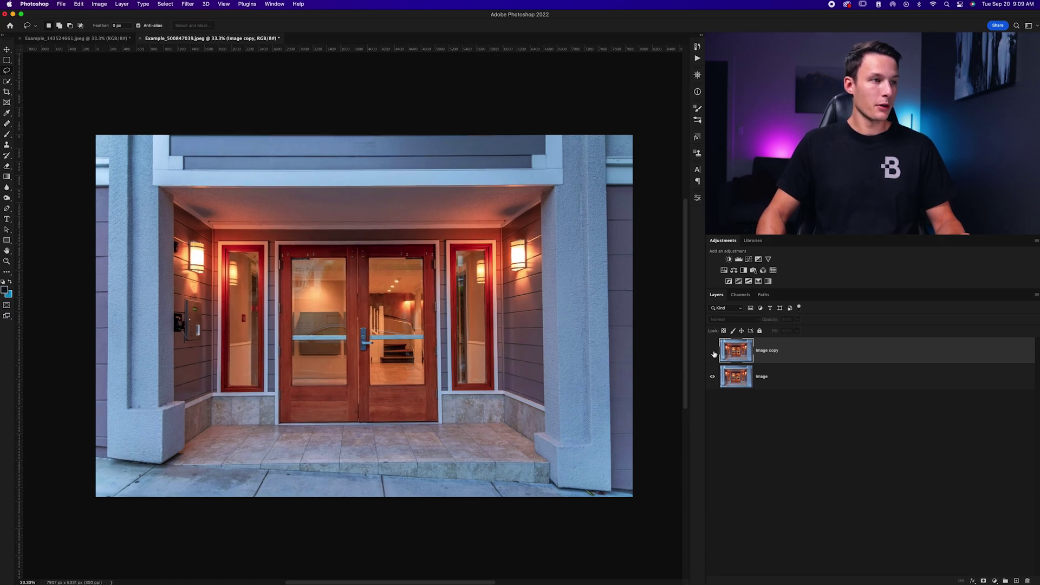
{"action": "left_click", "coordinate": [713, 352]}
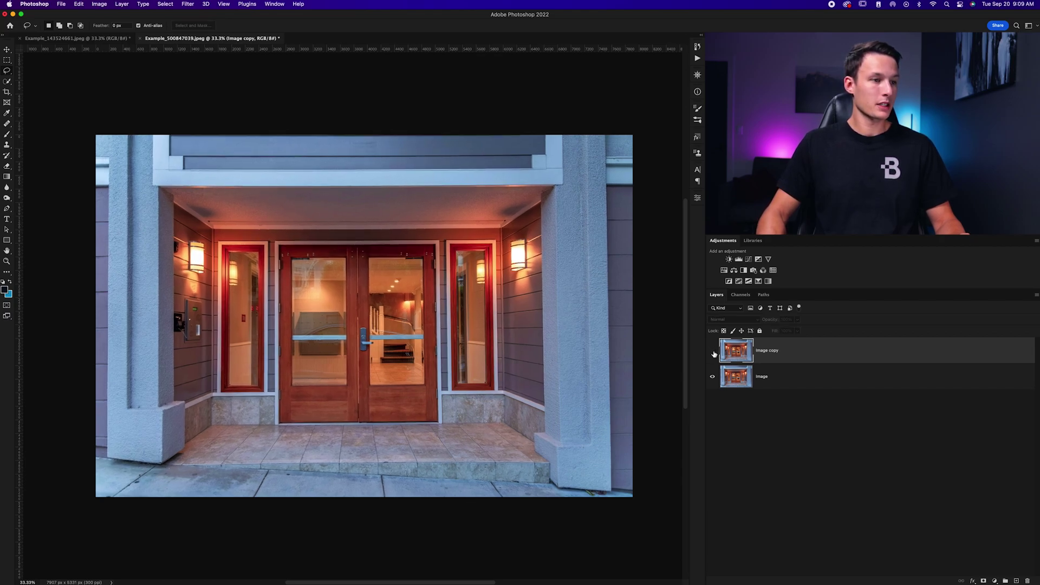
{"action": "left_click", "coordinate": [712, 352]}
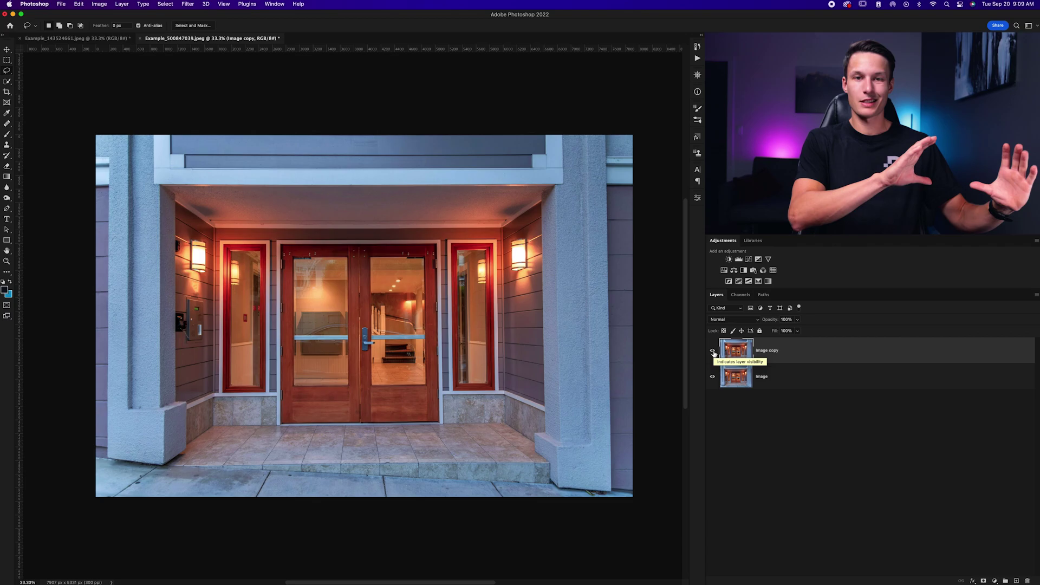
{"action": "left_click", "coordinate": [714, 353]}
{"action": "left_click", "coordinate": [712, 352]}
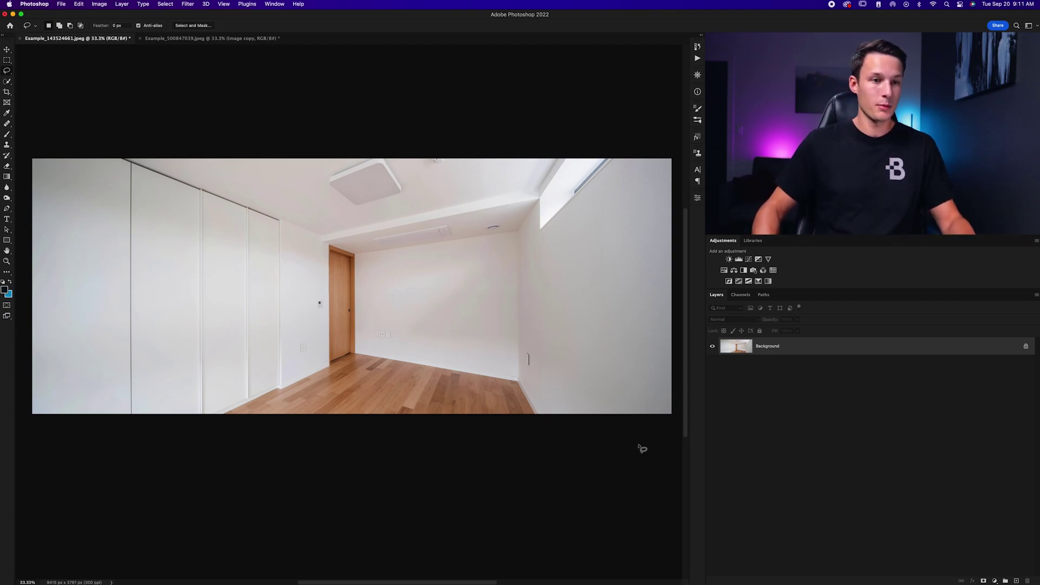
Step: Duplicate the room photo to Layer 1 and draw a Perspective Warp plane over the back wall
{"action": "key", "text": "super+j"}
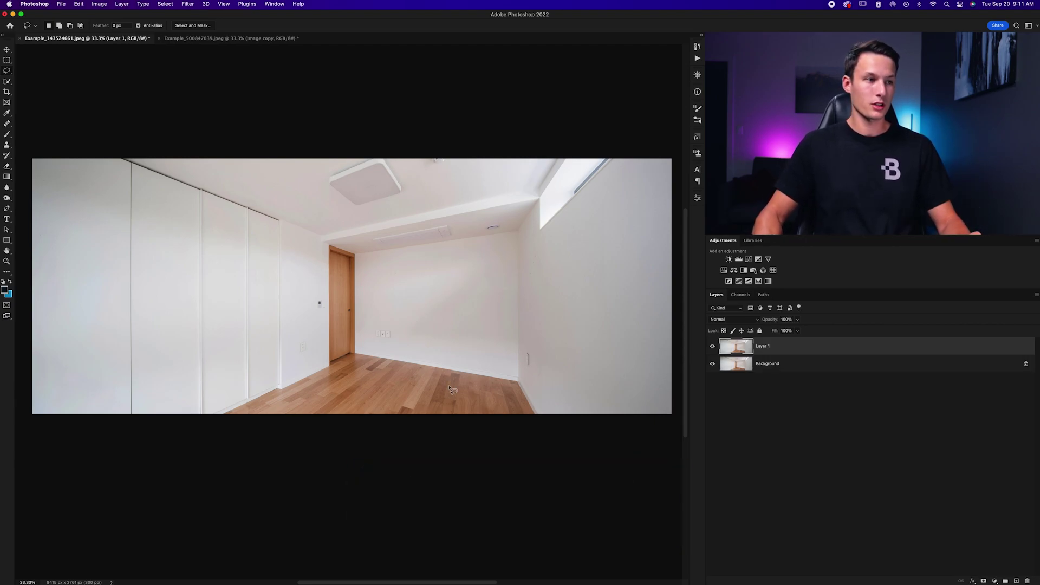
{"action": "scroll", "coordinate": [420, 378], "scroll_direction": "down", "scroll_amount": 2}
{"action": "left_click", "coordinate": [80, 4]}
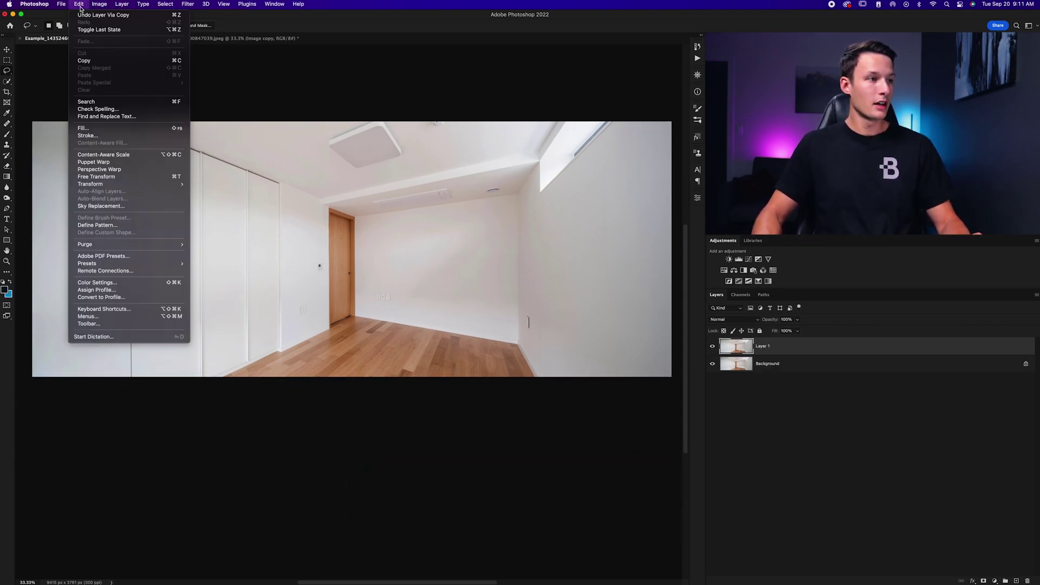
{"action": "left_click", "coordinate": [99, 169]}
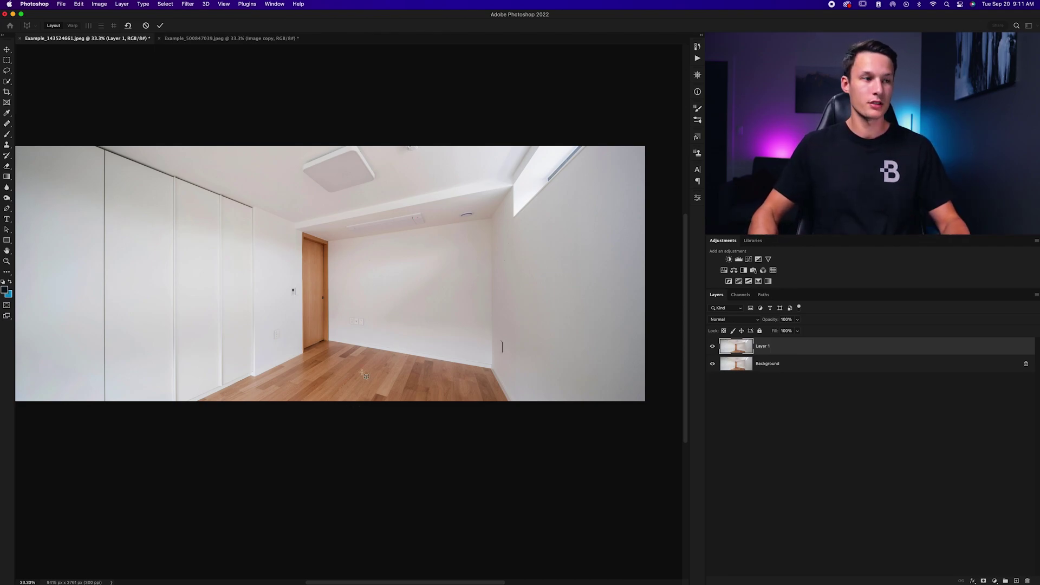
{"action": "left_click_drag", "start_coordinate": [328, 240], "coordinate": [491, 366]}
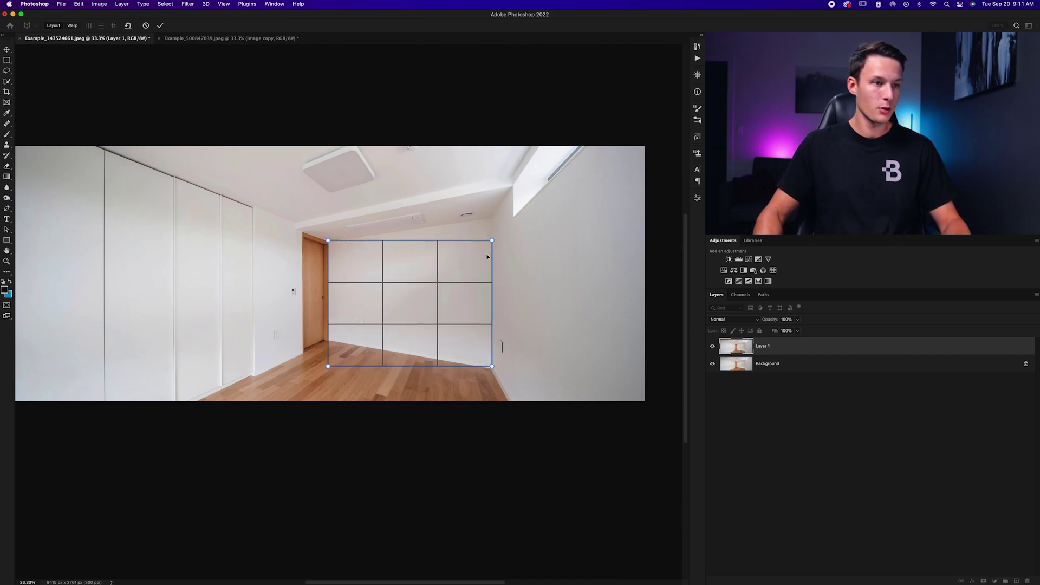
Step: Fit the back-wall plane to the ceiling corner and door base, and add a joined left-wall plane
{"action": "left_click_drag", "start_coordinate": [491, 241], "coordinate": [491, 218]}
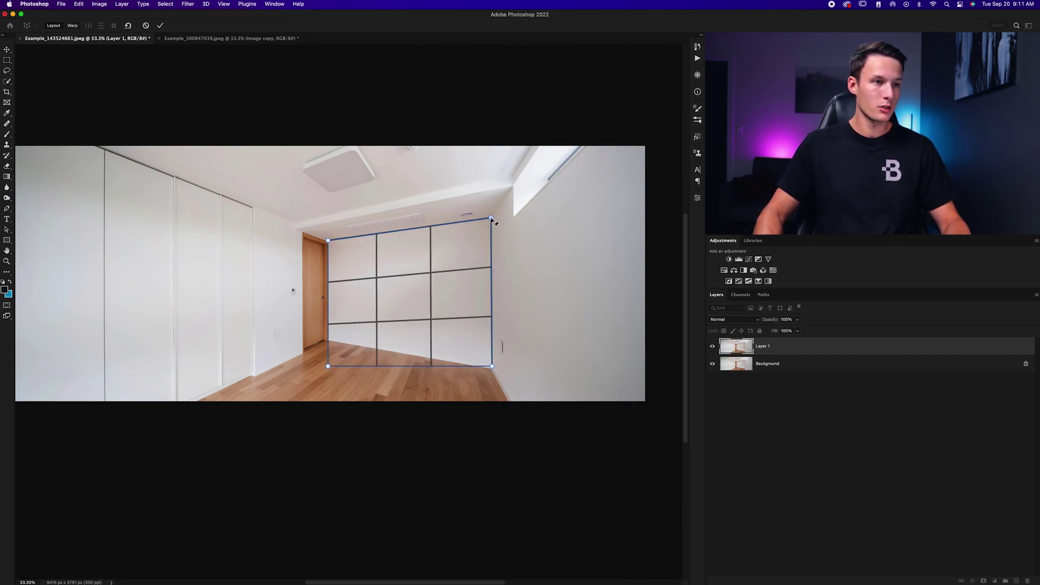
{"action": "left_click_drag", "start_coordinate": [492, 367], "coordinate": [491, 369]}
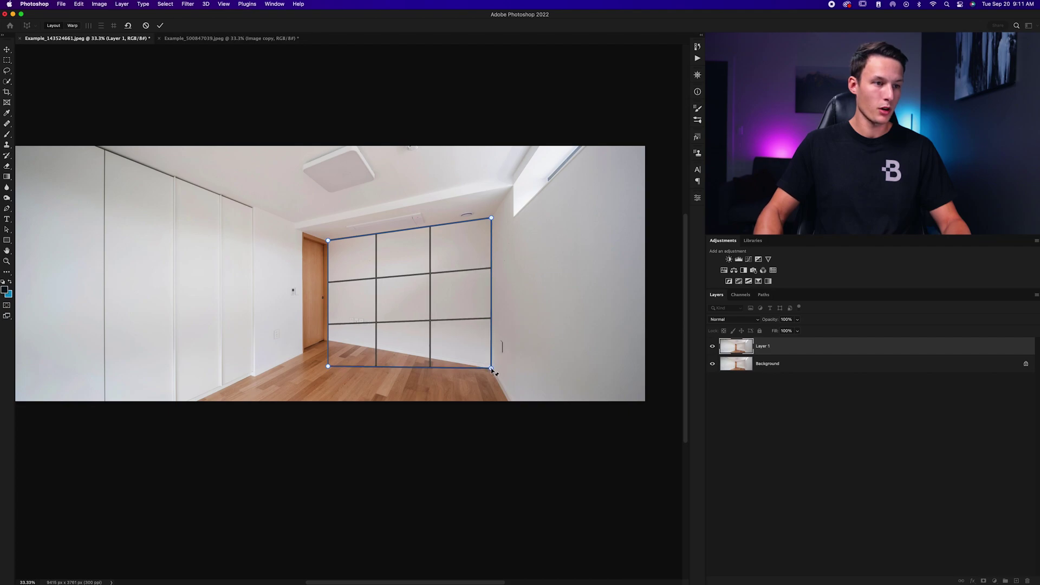
{"action": "left_click_drag", "start_coordinate": [328, 366], "coordinate": [509, 436]}
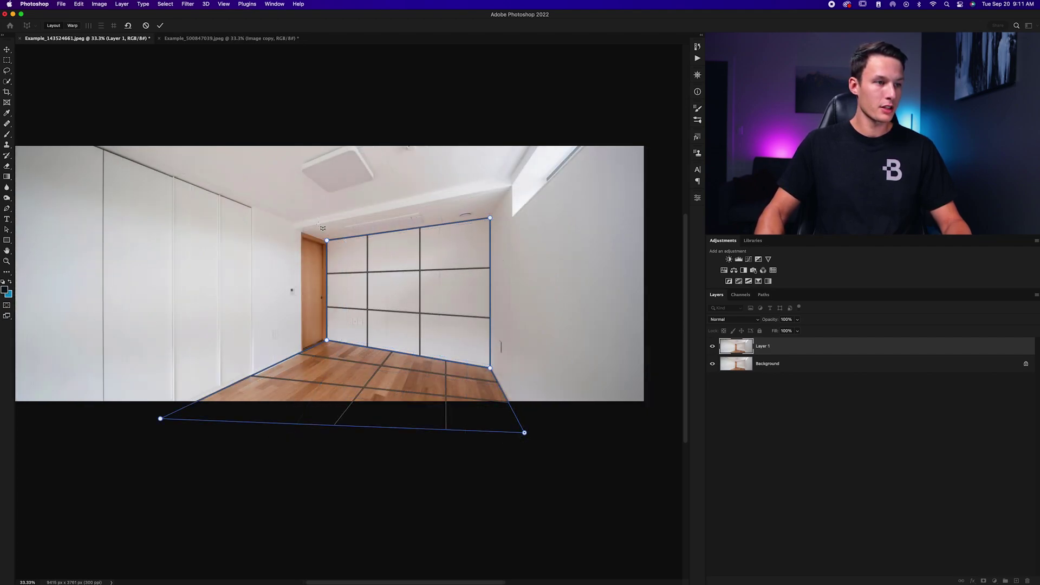
{"action": "left_click_drag", "start_coordinate": [323, 228], "coordinate": [119, 345]}
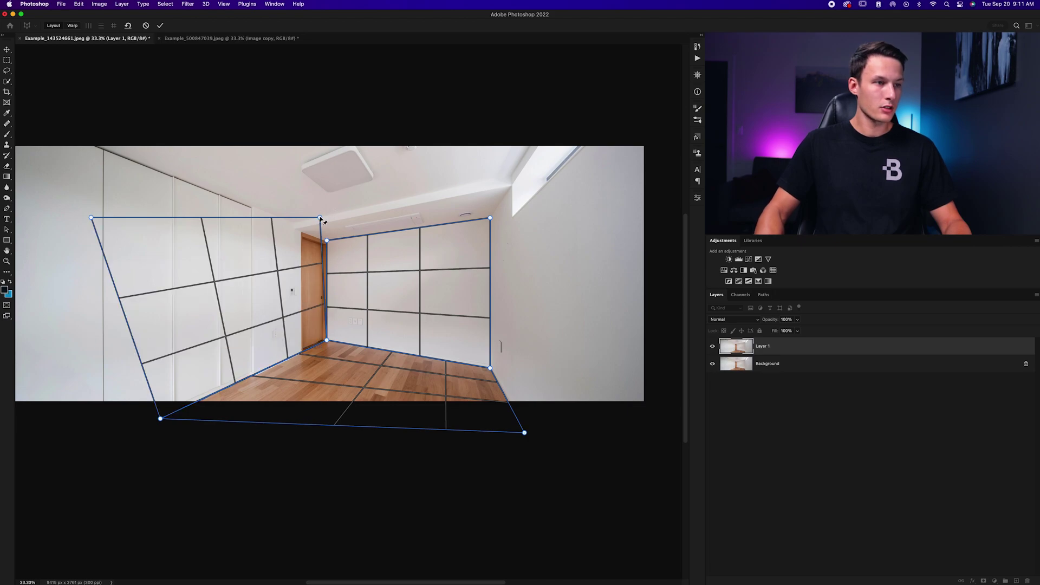
{"action": "left_click_drag", "start_coordinate": [320, 218], "coordinate": [328, 242]}
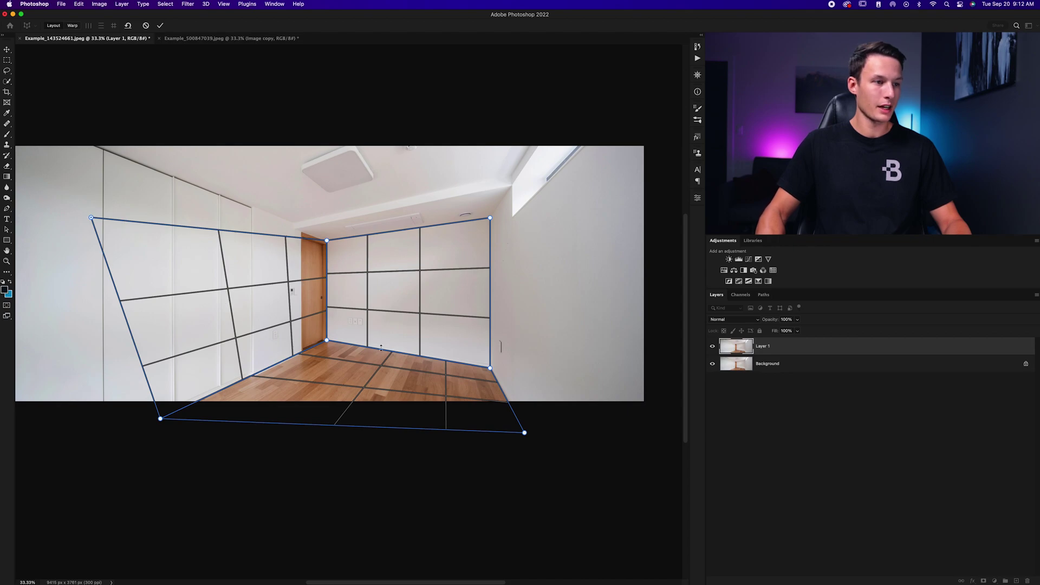
{"action": "left_click_drag", "start_coordinate": [91, 218], "coordinate": [94, 145]}
Step: Add planes over the right wall and ceiling, snapping the ceiling to the back and right walls
{"action": "left_click_drag", "start_coordinate": [481, 219], "coordinate": [534, 438]}
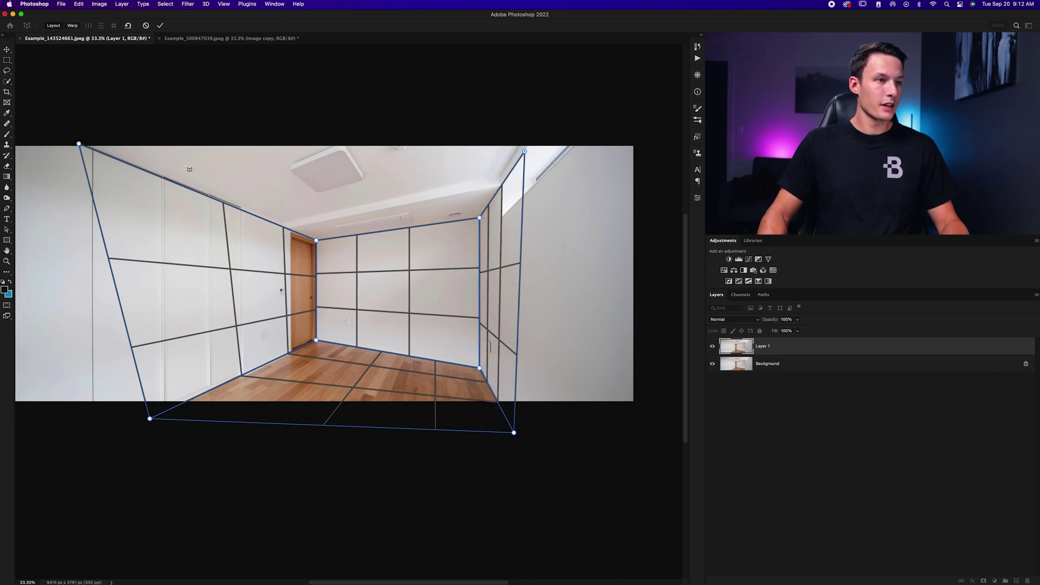
{"action": "left_click_drag", "start_coordinate": [95, 142], "coordinate": [498, 225]}
{"action": "left_click_drag", "start_coordinate": [497, 141], "coordinate": [493, 227]}
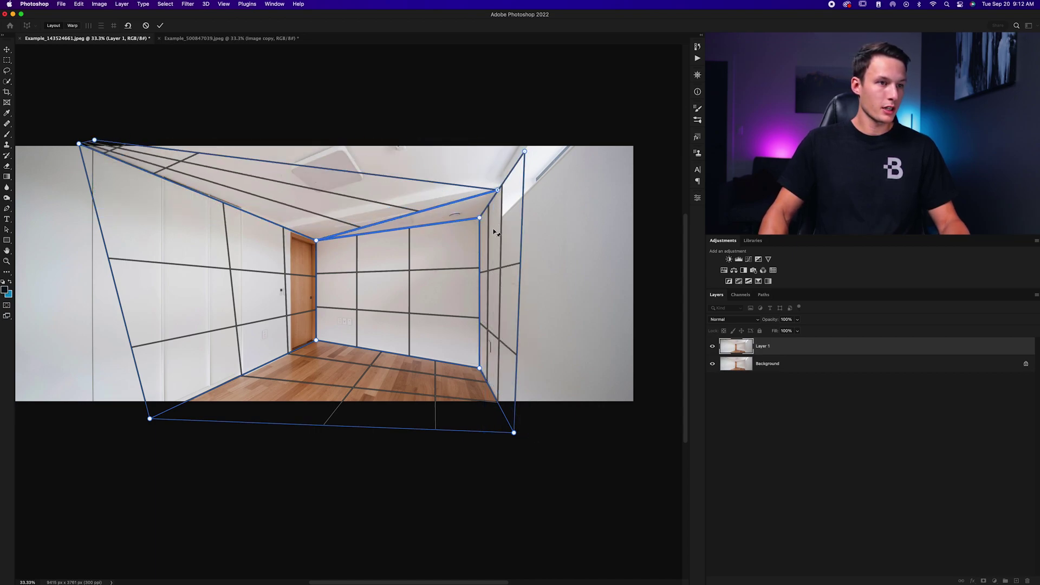
{"action": "left_click_drag", "start_coordinate": [95, 141], "coordinate": [530, 146]}
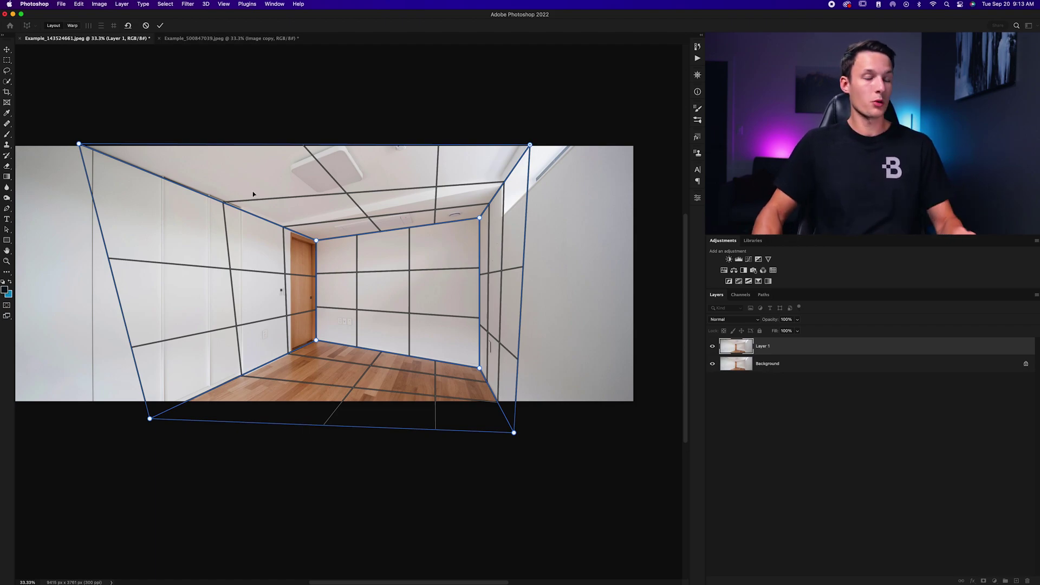
Step: In Warp mode, drag the back wall's corners to level the floor and ceiling lines
{"action": "left_click", "coordinate": [73, 26]}
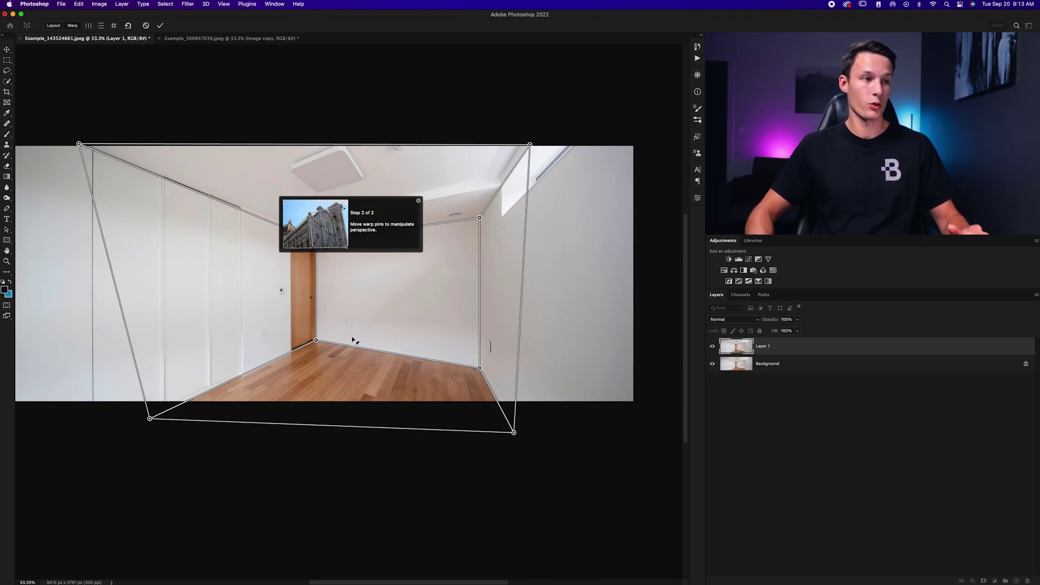
{"action": "left_click_drag", "start_coordinate": [316, 342], "coordinate": [318, 359]}
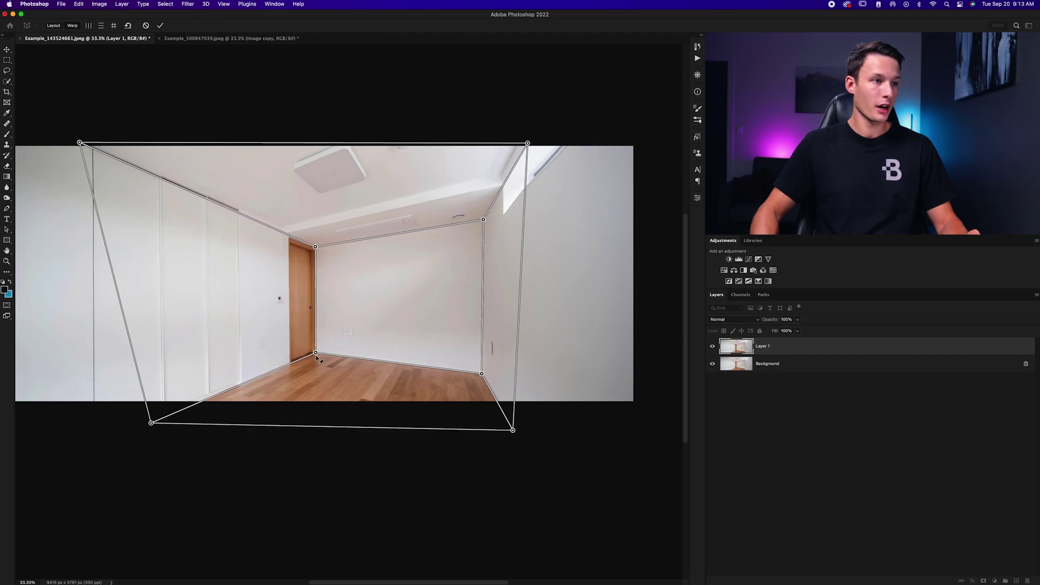
{"action": "left_click_drag", "start_coordinate": [317, 356], "coordinate": [318, 359]}
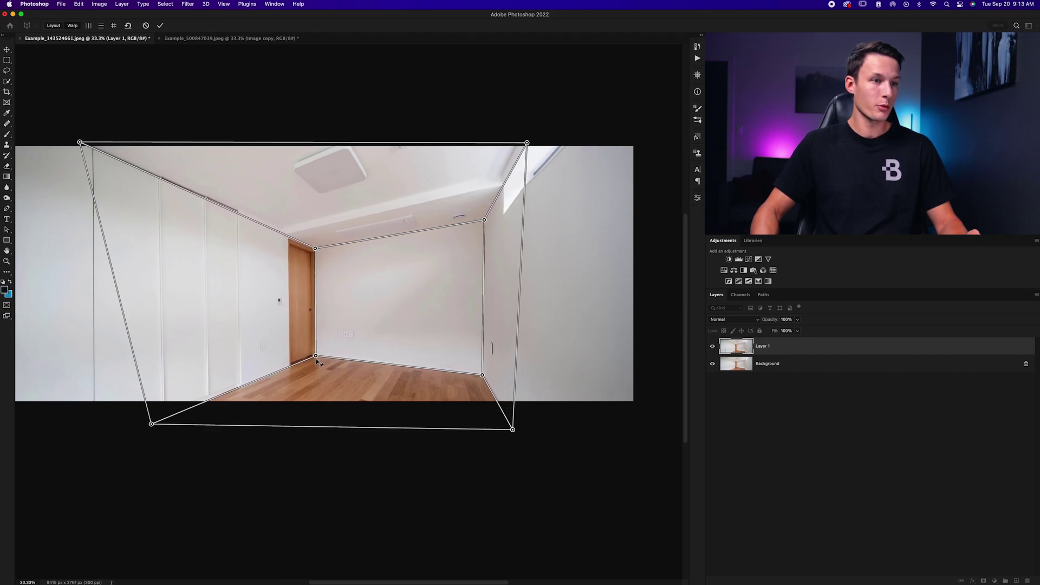
{"action": "left_click_drag", "start_coordinate": [482, 375], "coordinate": [483, 370]}
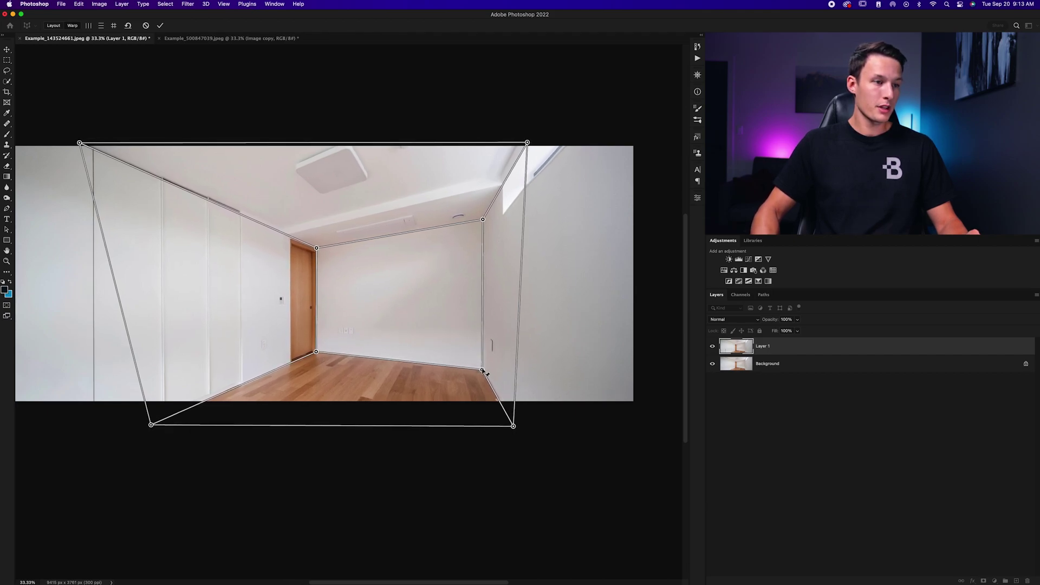
{"action": "left_click_drag", "start_coordinate": [484, 217], "coordinate": [483, 219]}
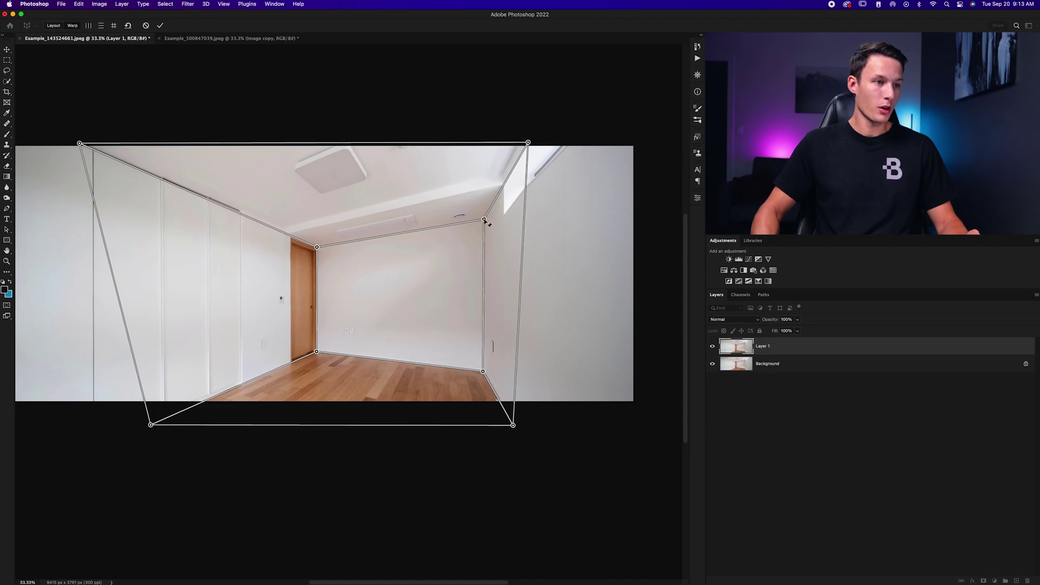
Step: Straighten the right and left walls by adjusting their outer corners and levelling the floor
{"action": "left_click_drag", "start_coordinate": [513, 425], "coordinate": [517, 440]}
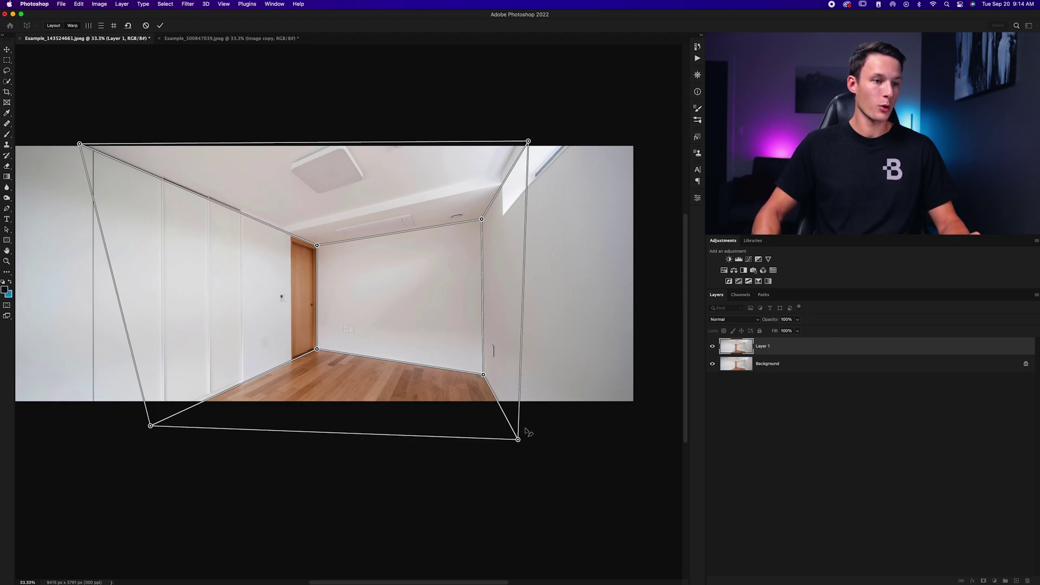
{"action": "mouse_move", "coordinate": [520, 444]}
{"action": "left_mouse_down"}
{"action": "mouse_move", "coordinate": [520, 422]}
{"action": "mouse_move", "coordinate": [531, 467]}
{"action": "mouse_move", "coordinate": [532, 435]}
{"action": "left_mouse_up"}
{"action": "scroll", "coordinate": [325, 271], "scroll_direction": "left", "scroll_amount": 2}
{"action": "left_click_drag", "start_coordinate": [106, 146], "coordinate": [120, 151]}
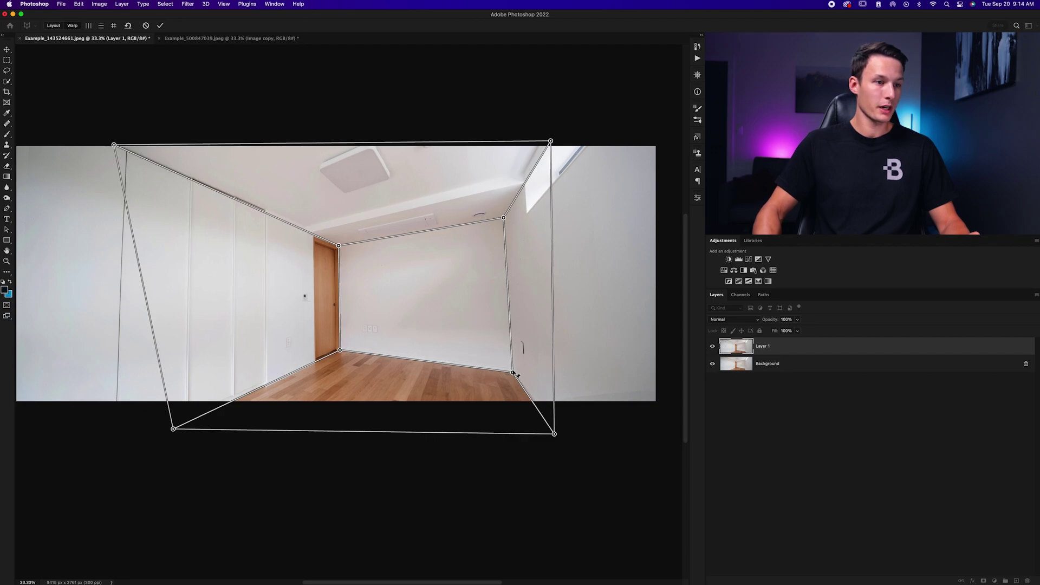
{"action": "left_click_drag", "start_coordinate": [515, 378], "coordinate": [514, 373]}
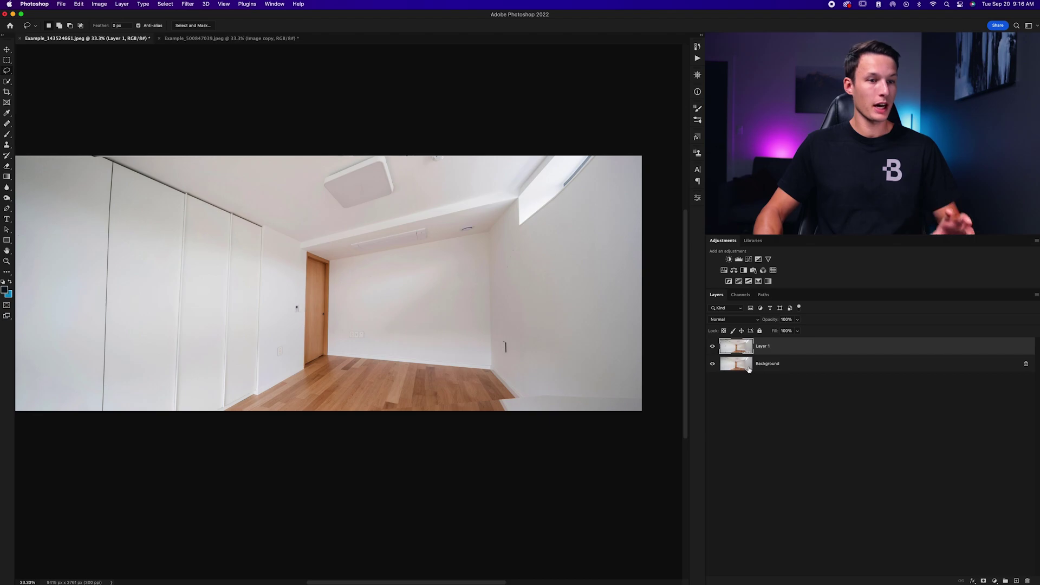
Step: Hide the Background layer to reveal the transparent gaps along the warped room's edges
{"action": "left_click", "coordinate": [712, 364]}
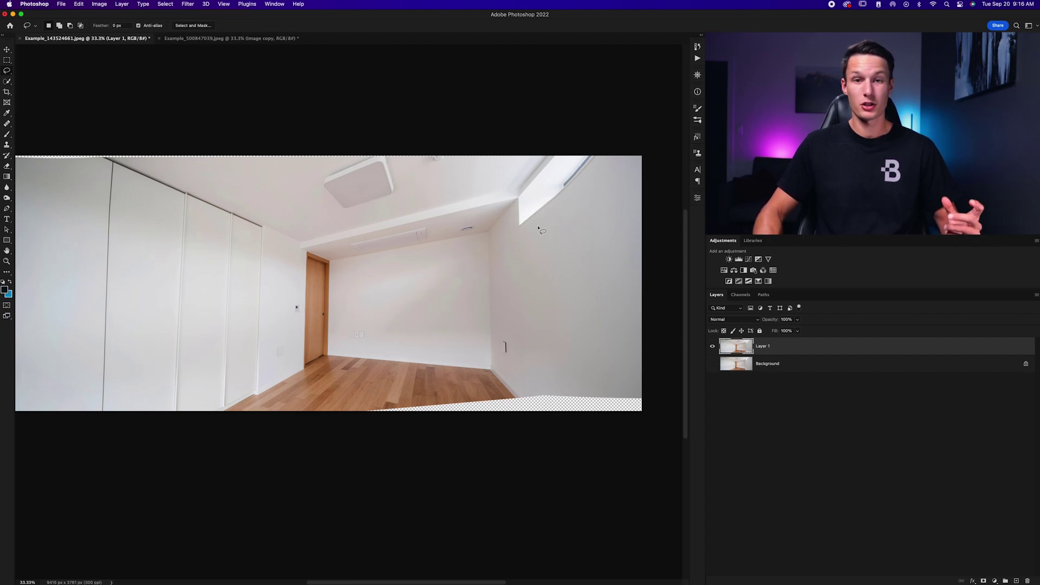
{"action": "scroll", "coordinate": [544, 251], "scroll_direction": "right", "scroll_amount": 2}
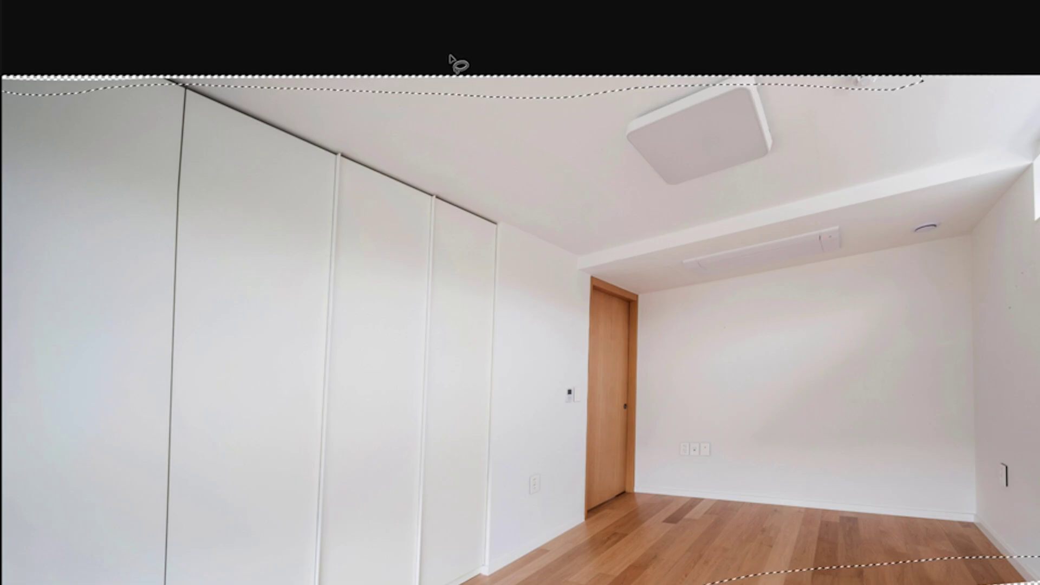
Step: Run Content-Aware Fill on the edge gaps, inspect the floor and skylight preview, and apply it
{"action": "right_click", "coordinate": [512, 91]}
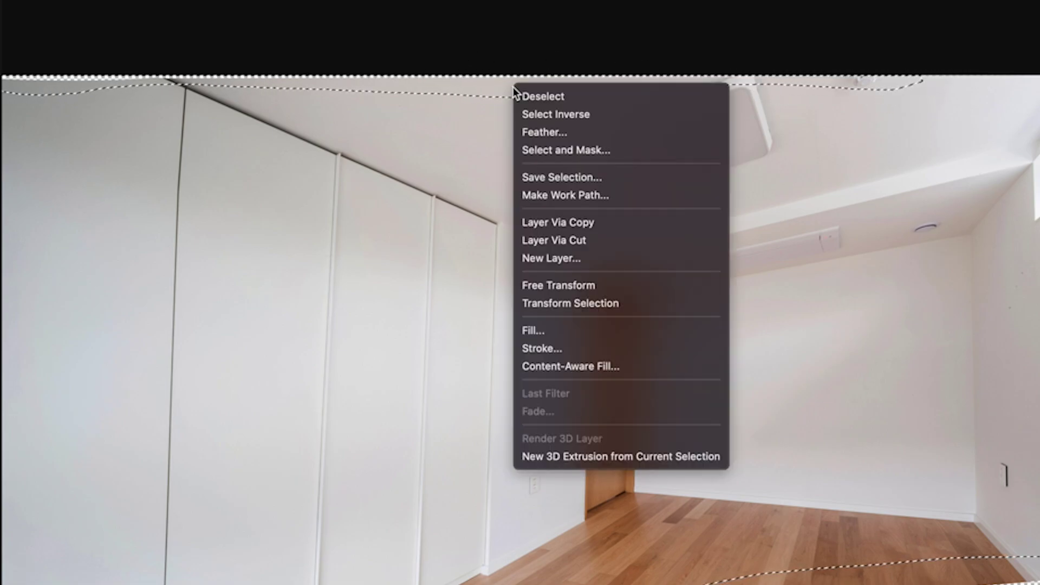
{"action": "left_click", "coordinate": [588, 367]}
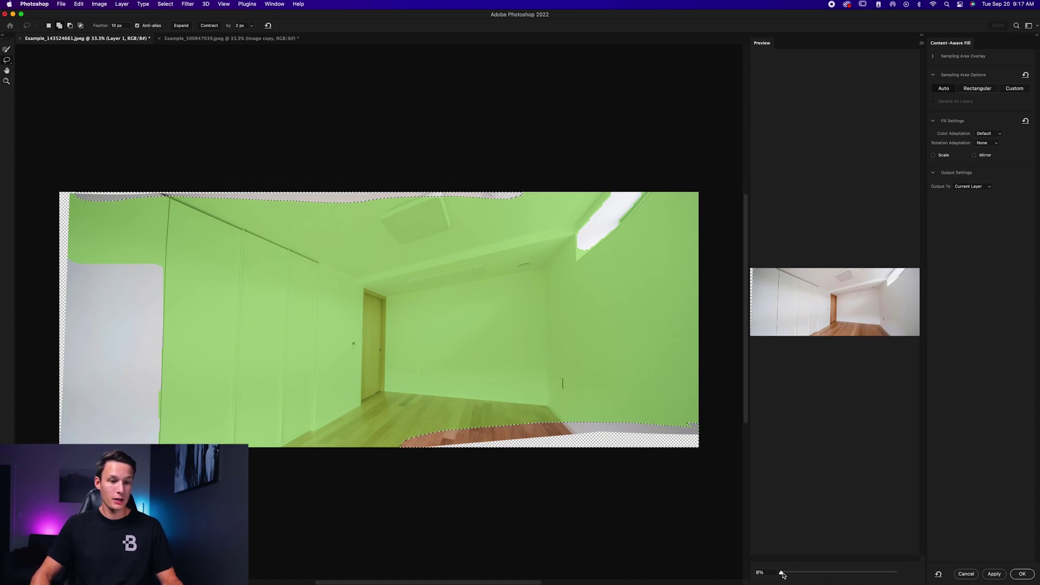
{"action": "left_click_drag", "start_coordinate": [780, 572], "coordinate": [794, 573]}
{"action": "left_click_drag", "start_coordinate": [839, 352], "coordinate": [820, 360]}
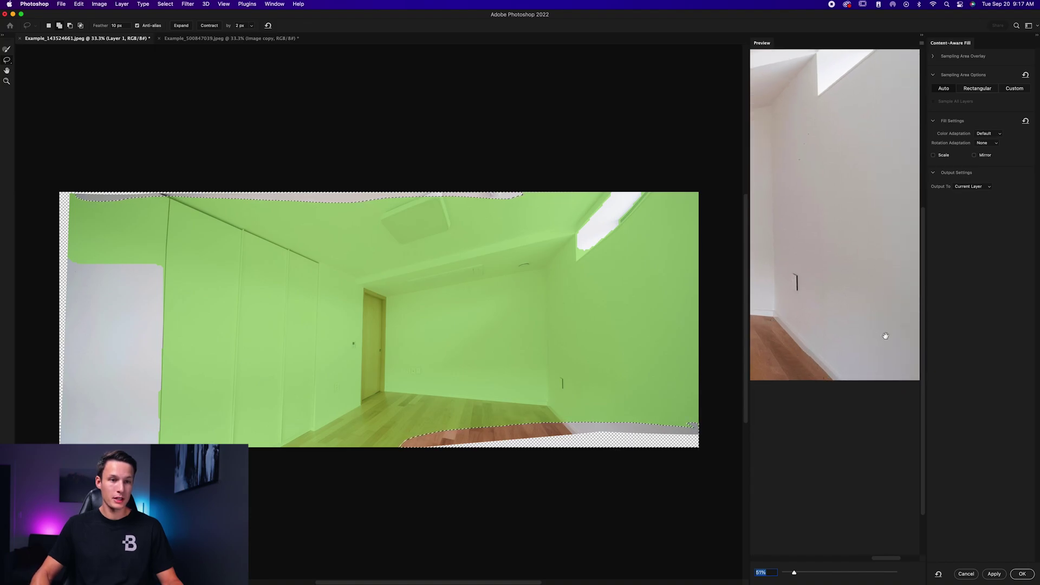
{"action": "left_click_drag", "start_coordinate": [886, 336], "coordinate": [787, 390]}
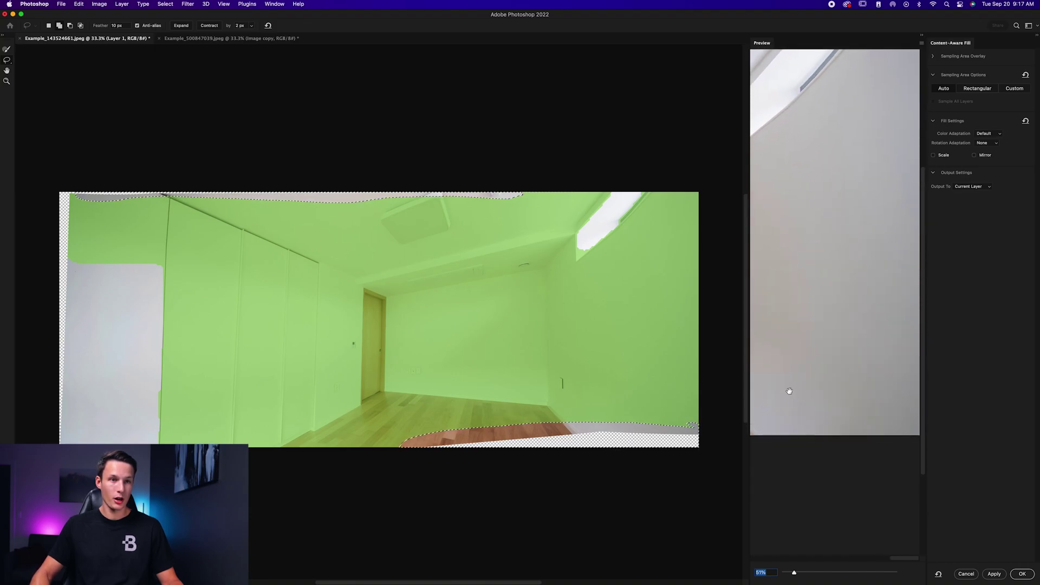
{"action": "left_click", "coordinate": [1022, 573]}
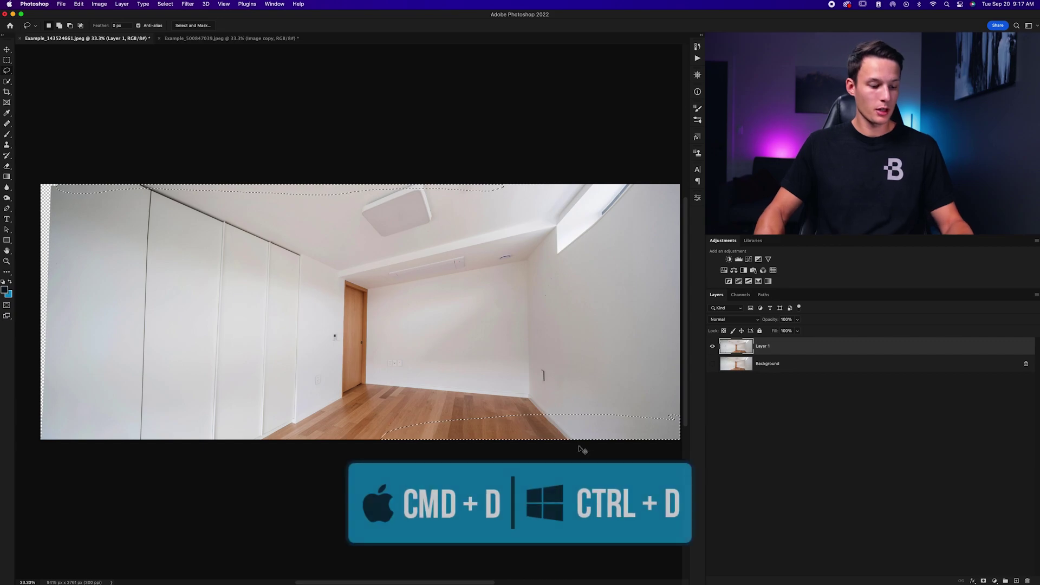
Step: Deselect, then crop the transparent sliver off the room photo's left edge
{"action": "key", "text": "super+d"}
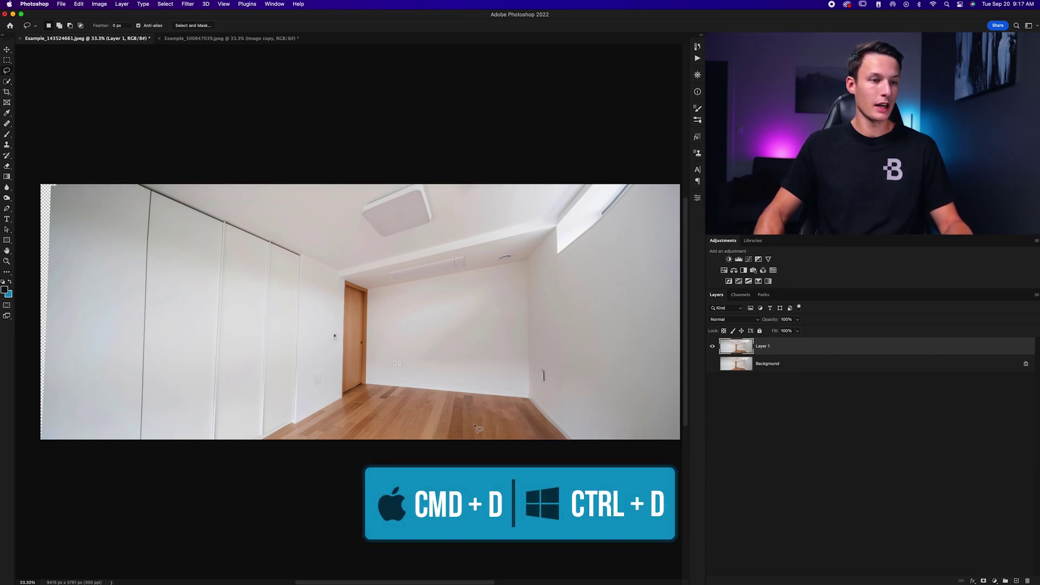
{"action": "key", "text": "c"}
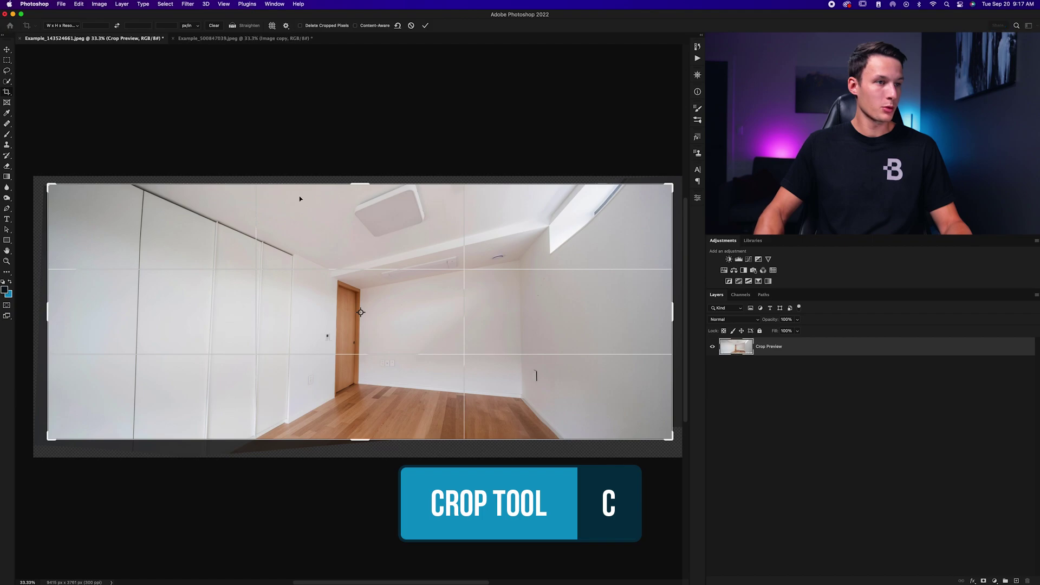
{"action": "left_click_drag", "start_coordinate": [47, 315], "coordinate": [49, 314]}
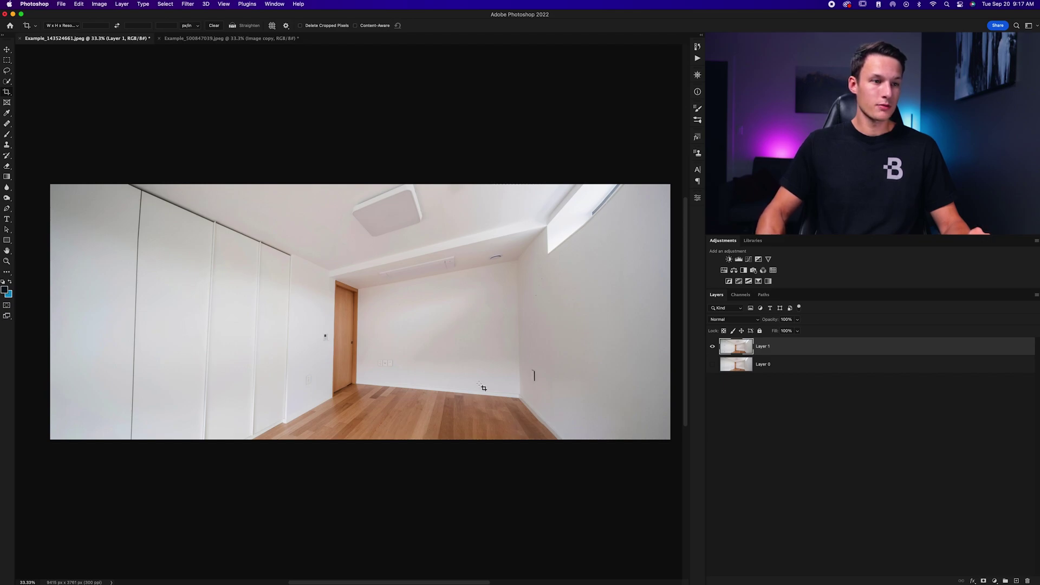
Step: On a new layer, clone clean baseboard over the warped floor corner with a ~99 px brush
{"action": "left_click", "coordinate": [1015, 581]}
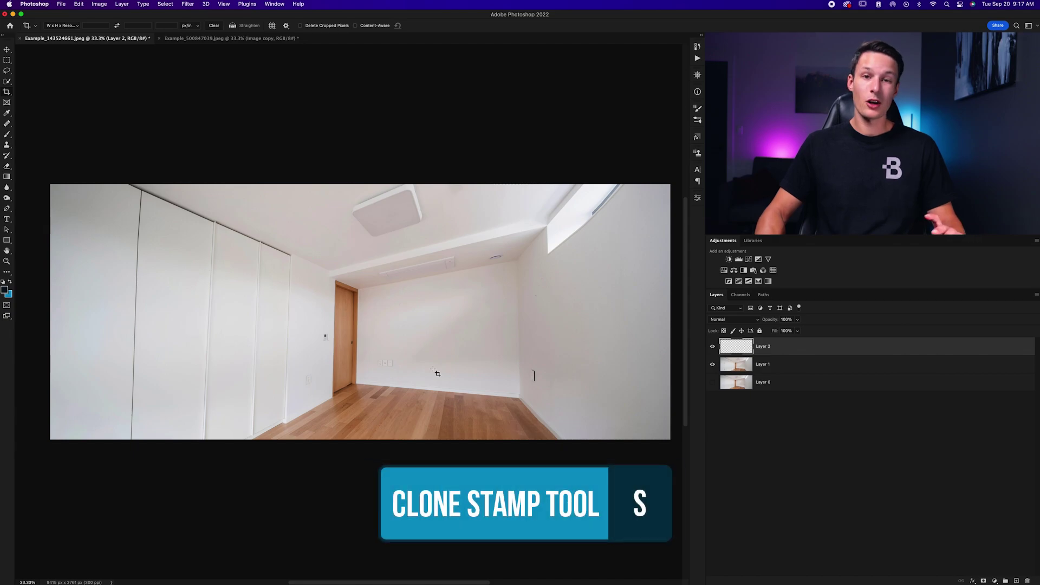
{"action": "key", "text": "s"}
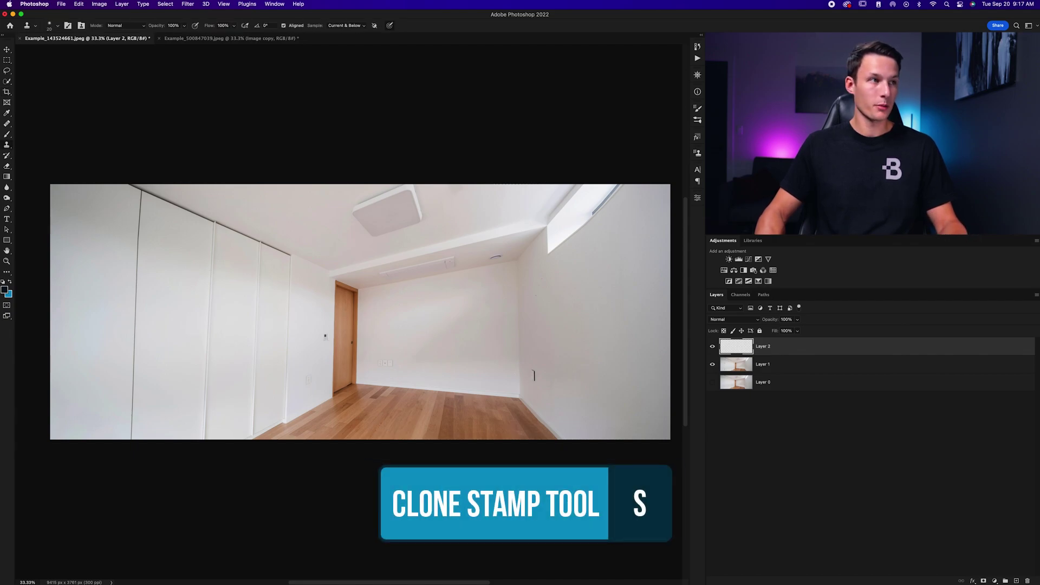
{"action": "scroll", "coordinate": [535, 410], "scroll_direction": "up", "scroll_amount": 3}
{"action": "scroll", "coordinate": [450, 417], "scroll_direction": "right", "scroll_amount": 3}
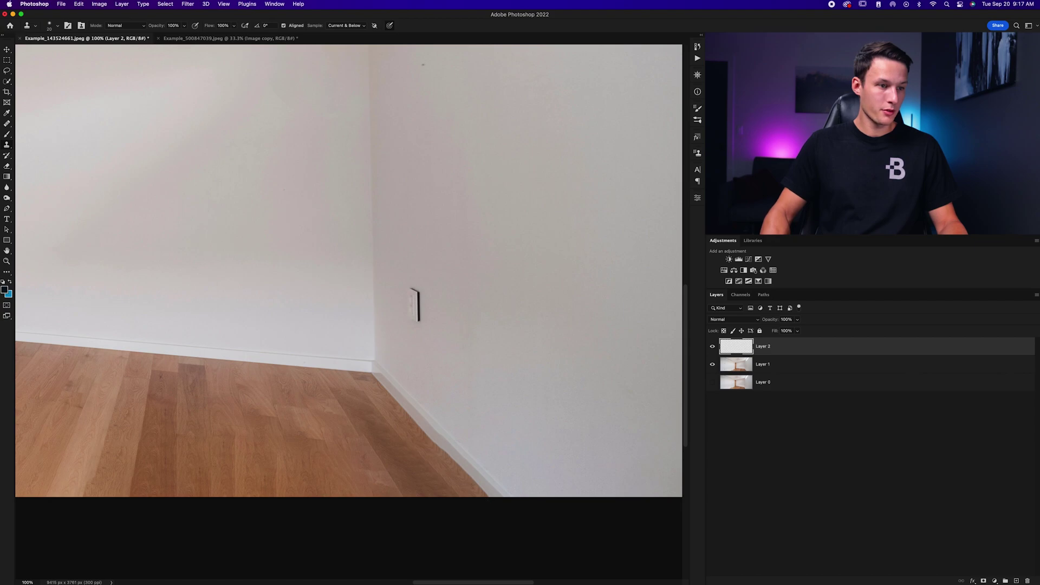
{"action": "left_click_drag", "start_coordinate": [411, 422], "coordinate": [412, 415]}
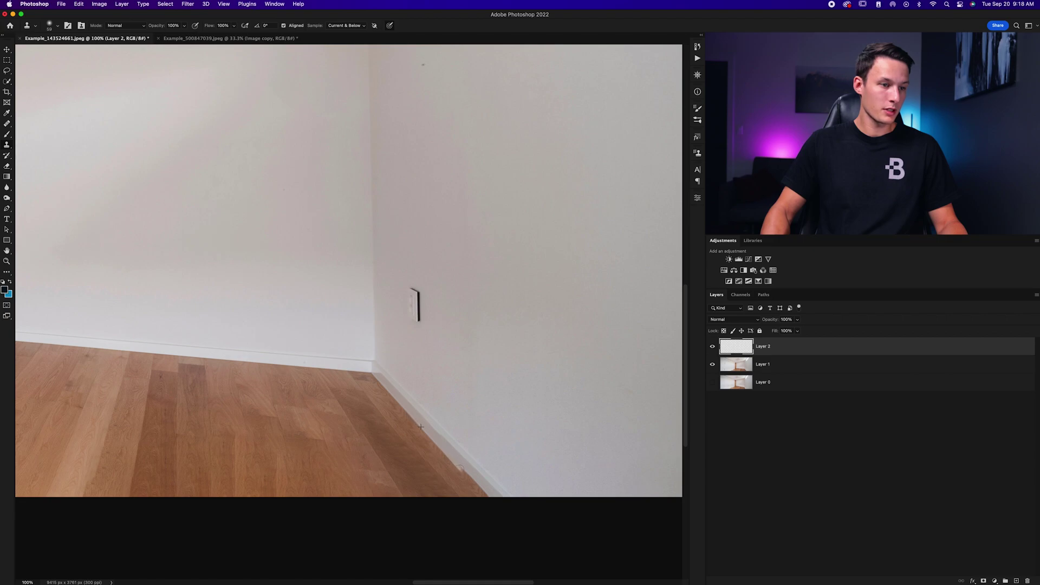
{"action": "left_click_drag", "start_coordinate": [460, 467], "coordinate": [478, 489]}
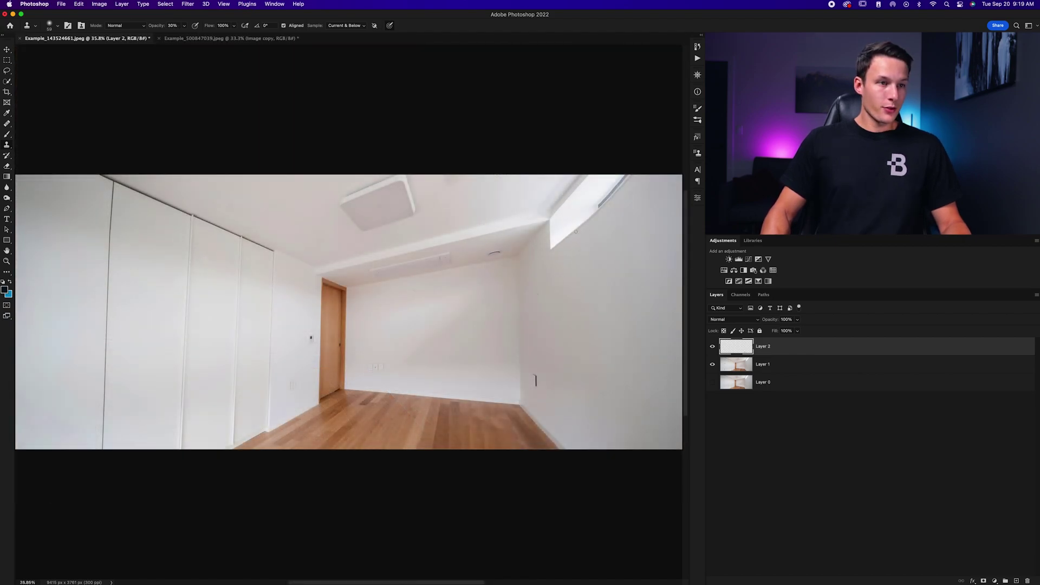
Step: Zoom in on the skylight corner and set the Clone Stamp to about 147 px at 100% opacity
{"action": "key", "text": "super+plus"}
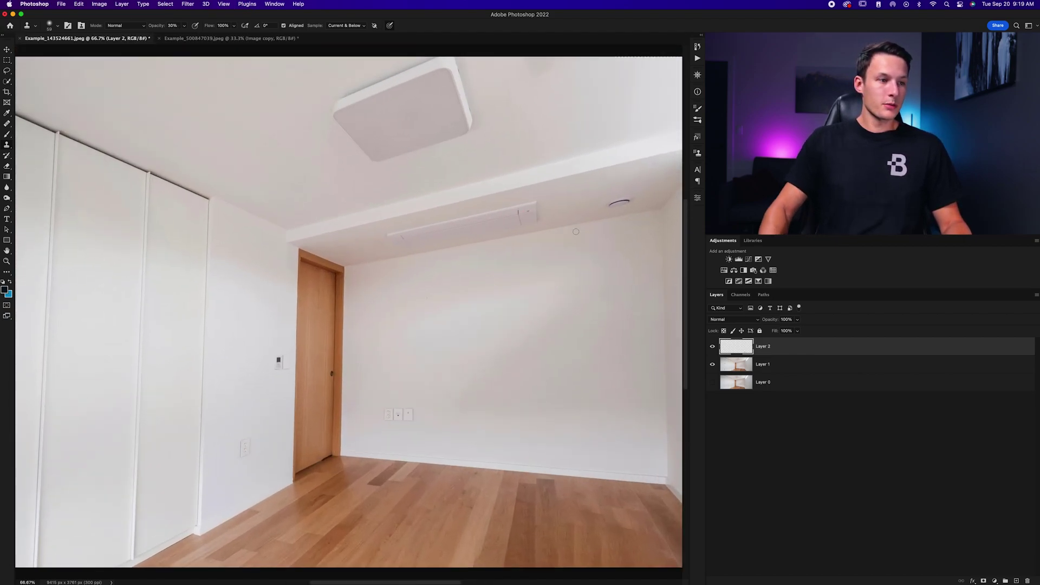
{"action": "key", "text": "super+plus"}
{"action": "key", "text": "super+plus"}
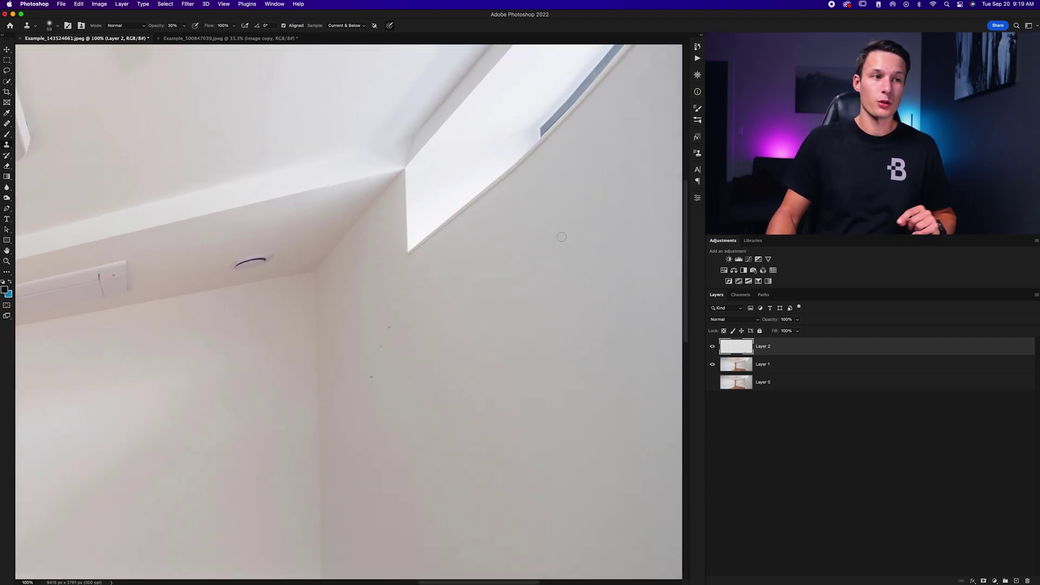
{"action": "scroll", "coordinate": [561, 236], "scroll_direction": "right", "scroll_amount": 3}
{"action": "scroll", "coordinate": [561, 237], "scroll_direction": "right", "scroll_amount": 4}
{"action": "scroll", "coordinate": [563, 236], "scroll_direction": "up", "scroll_amount": 4}
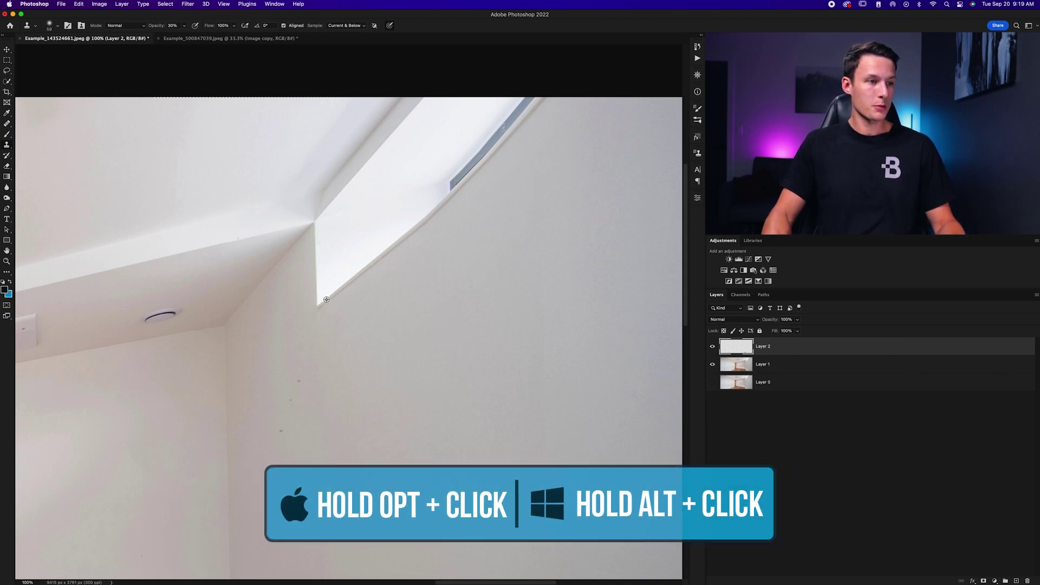
{"action": "left_click_drag", "start_coordinate": [384, 255], "coordinate": [400, 254]}
{"action": "key", "text": "0"}
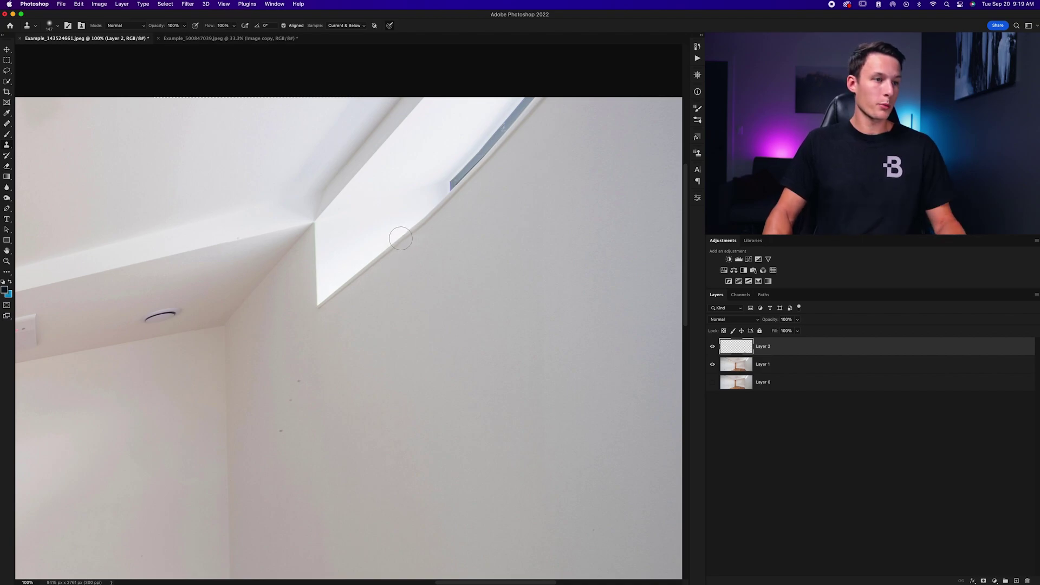
Step: Clone over the curved window-frame edge and cover its dark smudge
{"action": "mouse_move", "coordinate": [407, 233]}
{"action": "left_mouse_down"}
{"action": "mouse_move", "coordinate": [451, 191]}
{"action": "mouse_move", "coordinate": [390, 243]}
{"action": "mouse_move", "coordinate": [574, 94]}
{"action": "mouse_move", "coordinate": [512, 133]}
{"action": "mouse_move", "coordinate": [550, 98]}
{"action": "mouse_move", "coordinate": [517, 121]}
{"action": "mouse_move", "coordinate": [519, 99]}
{"action": "left_mouse_up"}
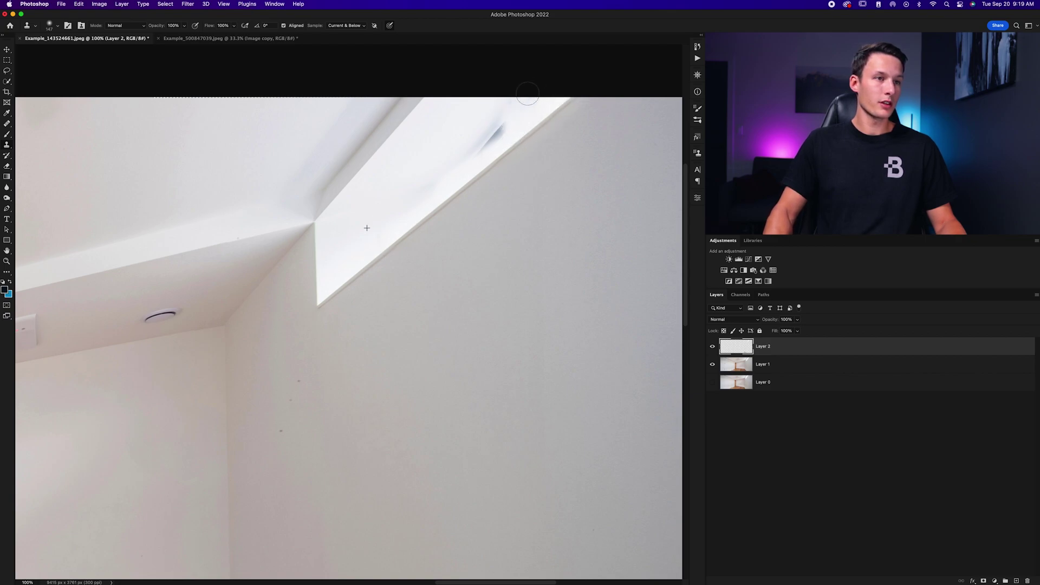
{"action": "left_click_drag", "start_coordinate": [472, 150], "coordinate": [486, 130]}
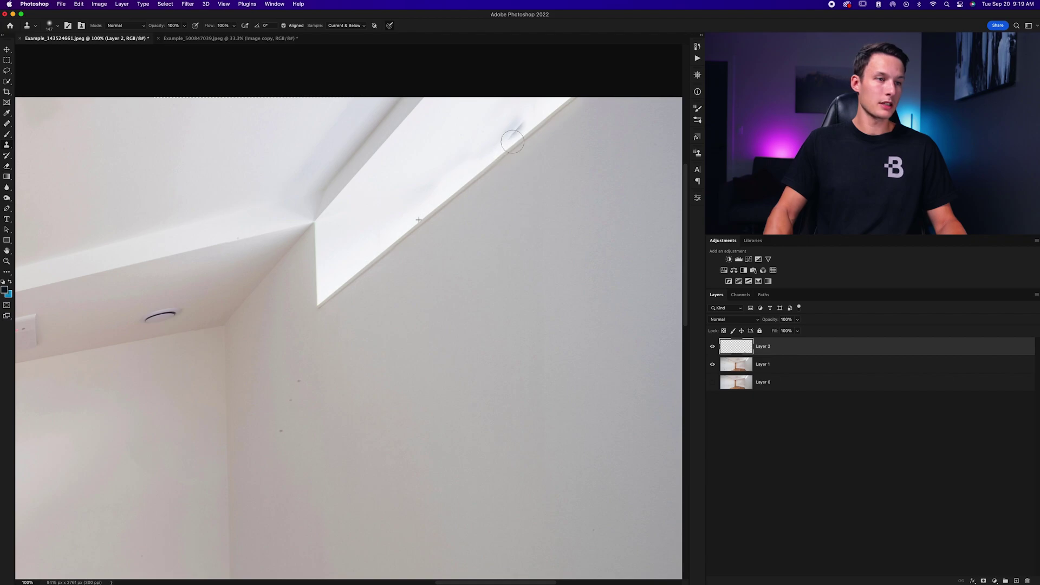
{"action": "mouse_move", "coordinate": [513, 142]}
{"action": "left_mouse_down"}
{"action": "mouse_move", "coordinate": [534, 119]}
{"action": "mouse_move", "coordinate": [491, 148]}
{"action": "mouse_move", "coordinate": [506, 131]}
{"action": "left_mouse_up"}
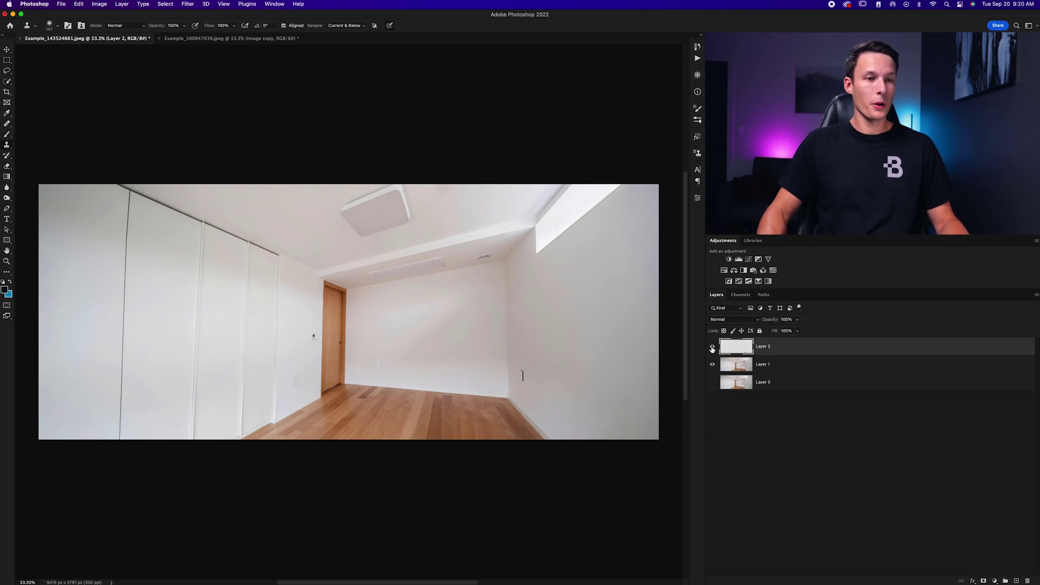
Step: Toggle the clone fixes off and on to compare, then merge them down with Cmd+E
{"action": "left_click", "coordinate": [712, 348]}
{"action": "left_click", "coordinate": [712, 349]}
{"action": "left_click", "coordinate": [712, 348]}
{"action": "left_click", "coordinate": [712, 348]}
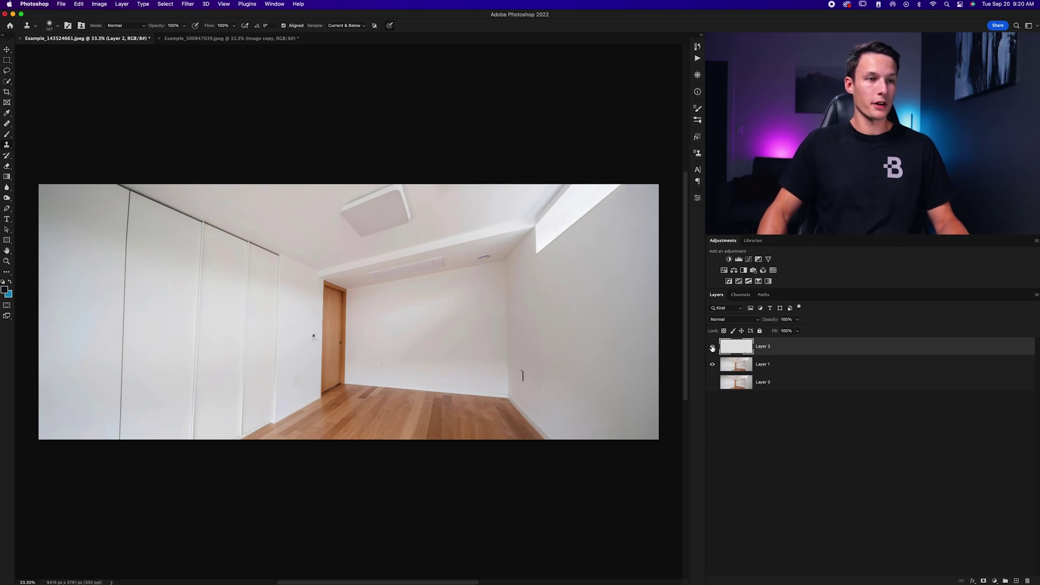
{"action": "key", "text": "super+e"}
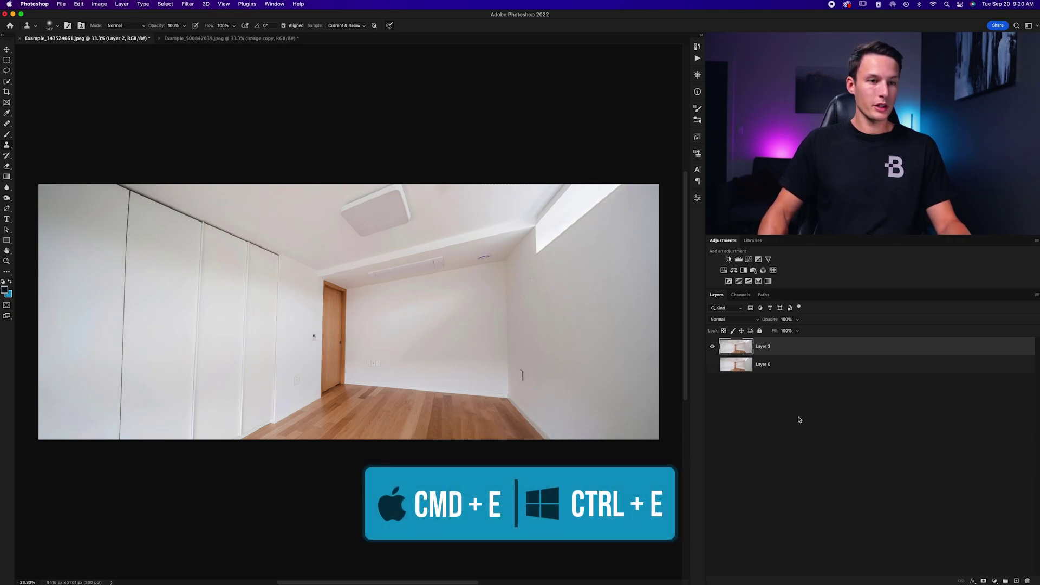
Step: Show Layer 0 and repeatedly toggle Layer 2 to compare, leaving it hidden on the original
{"action": "left_click", "coordinate": [713, 364]}
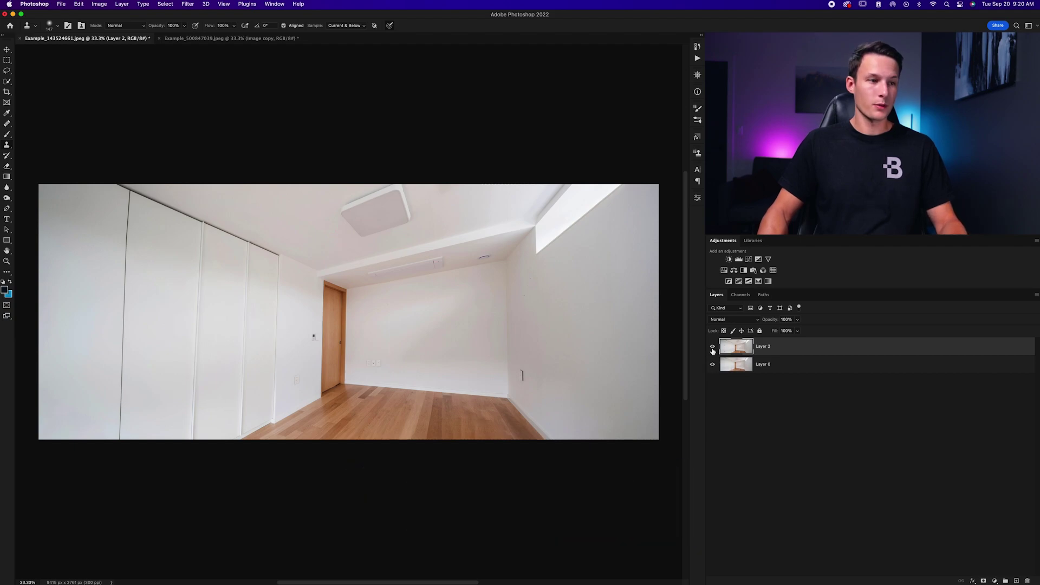
{"action": "left_click", "coordinate": [713, 347]}
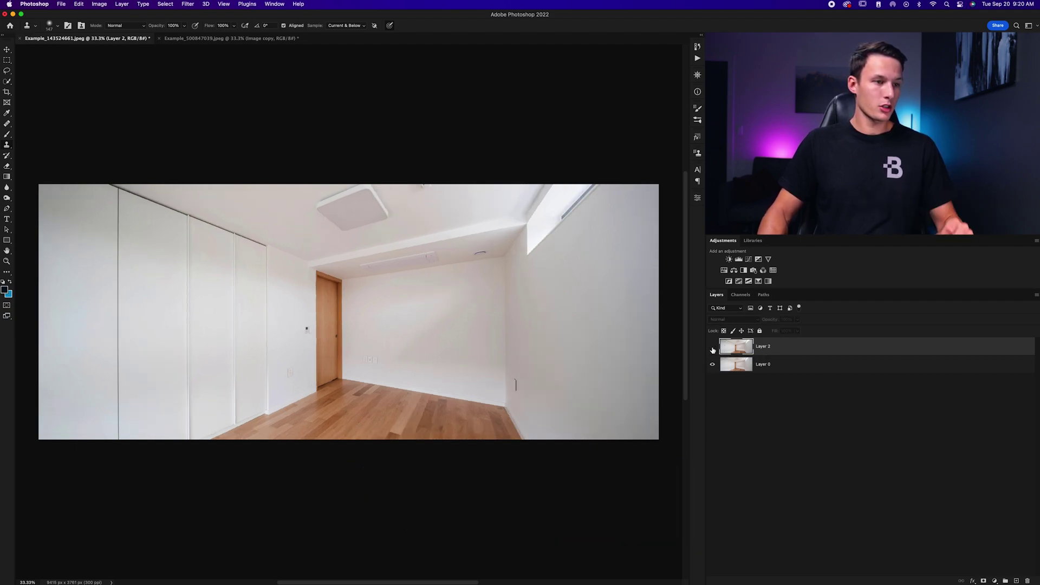
{"action": "left_click", "coordinate": [712, 347]}
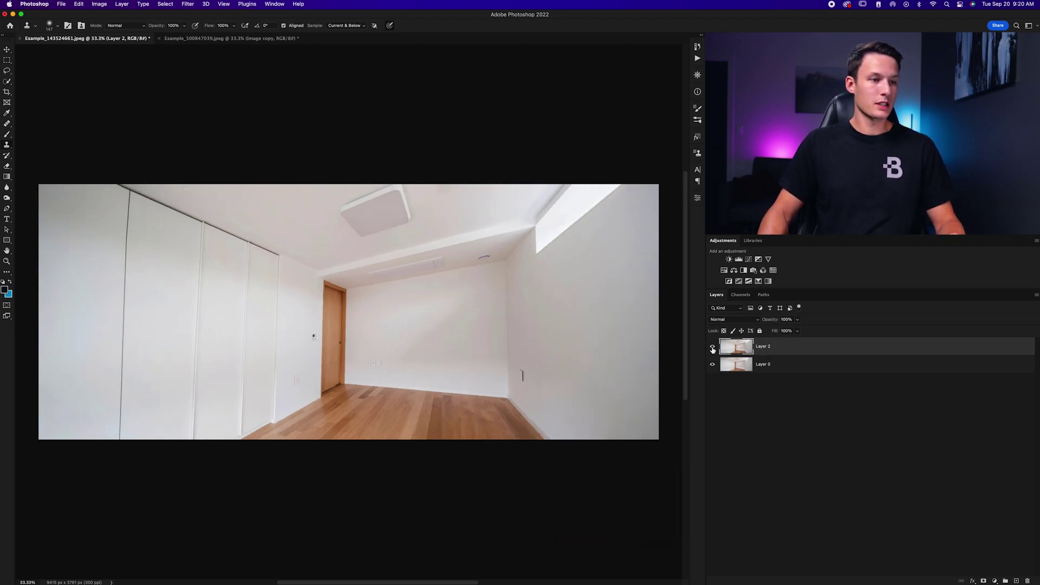
{"action": "left_click", "coordinate": [712, 348]}
{"action": "left_click", "coordinate": [712, 348]}
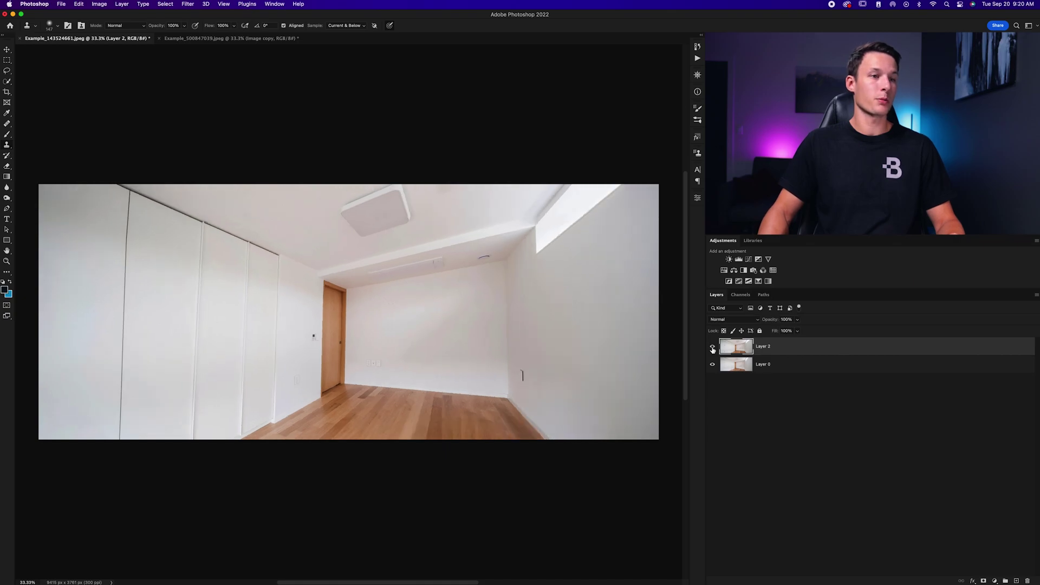
{"action": "left_click", "coordinate": [712, 348]}
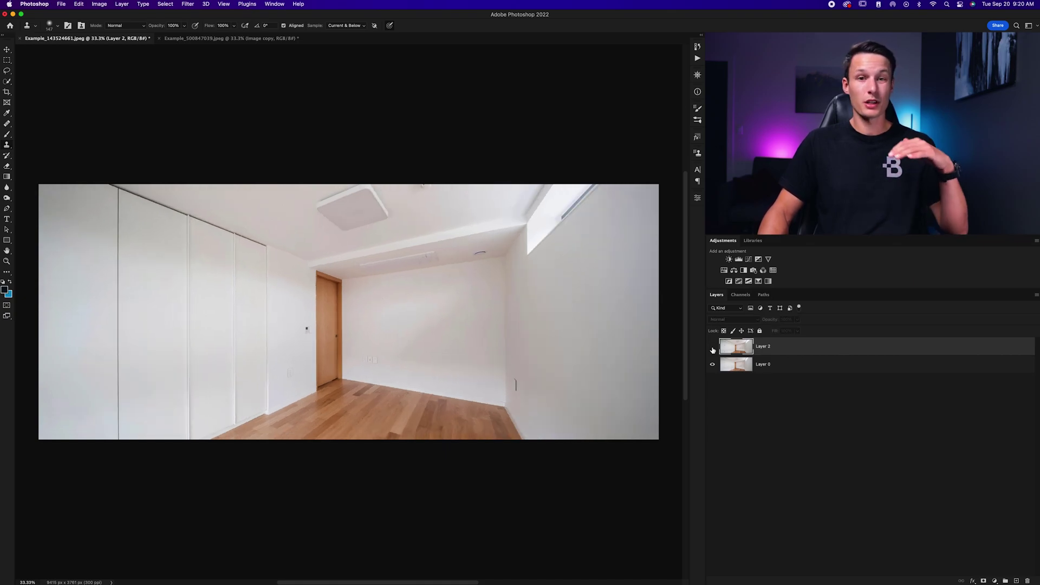
{"action": "left_click", "coordinate": [712, 349]}
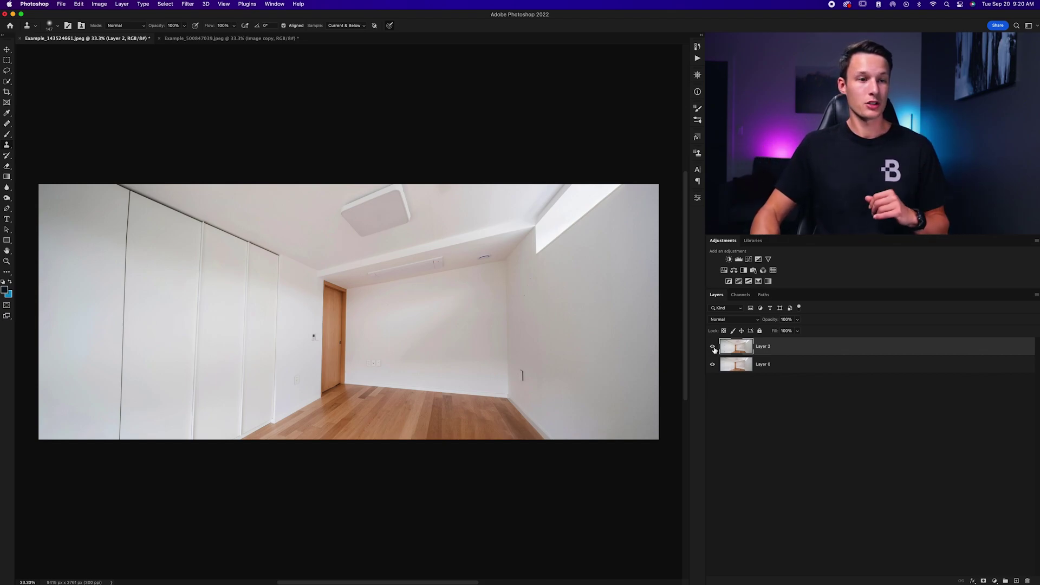
{"action": "left_click", "coordinate": [713, 349]}
{"action": "left_click", "coordinate": [713, 349]}
{"action": "left_click", "coordinate": [713, 348]}
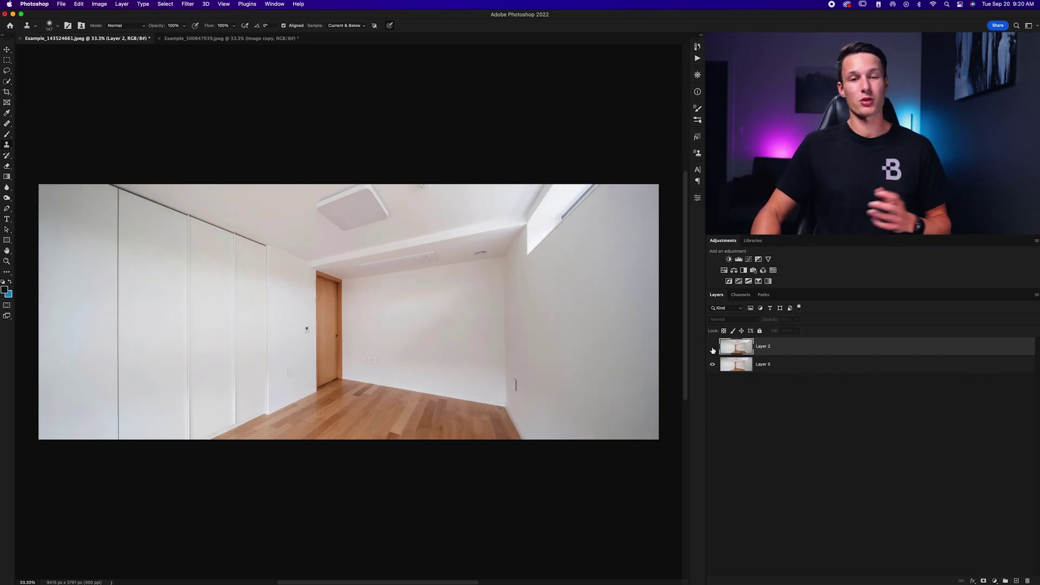
{"action": "left_click", "coordinate": [713, 348]}
{"action": "left_click", "coordinate": [712, 348]}
{"action": "left_click", "coordinate": [713, 348]}
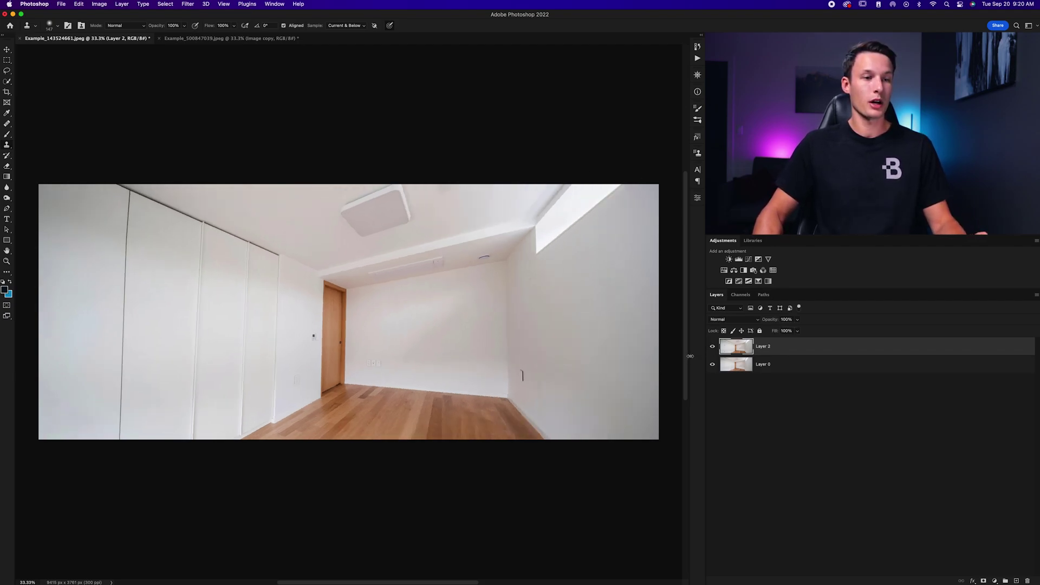
{"action": "left_click", "coordinate": [713, 347]}
{"action": "left_click", "coordinate": [712, 346]}
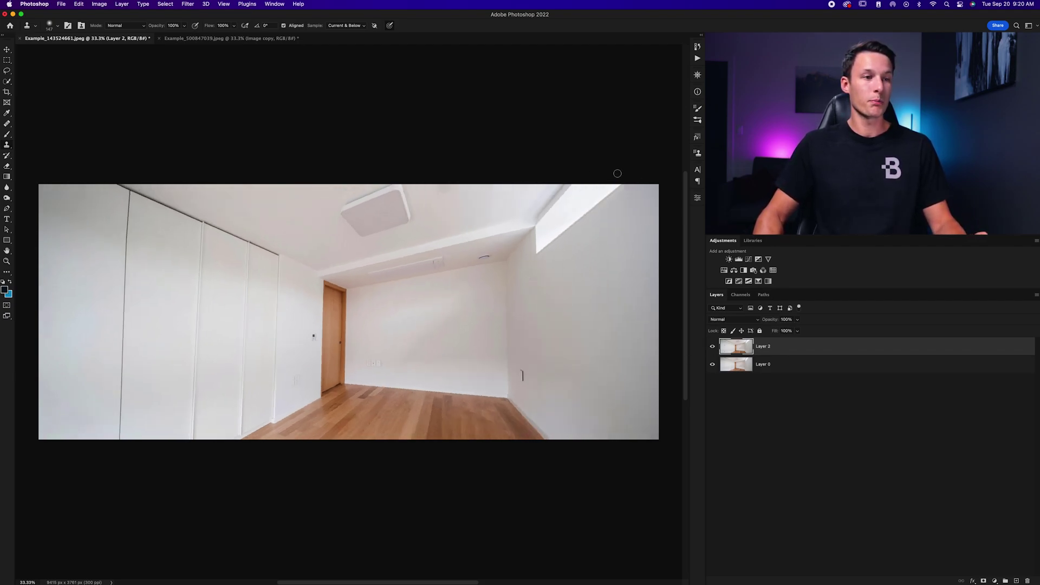
{"action": "left_click", "coordinate": [714, 348]}
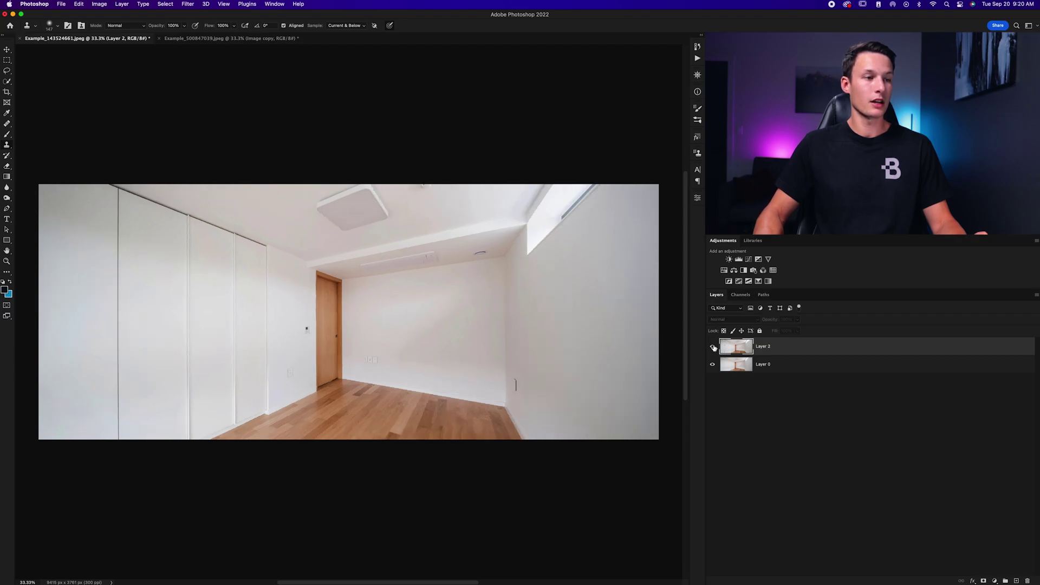